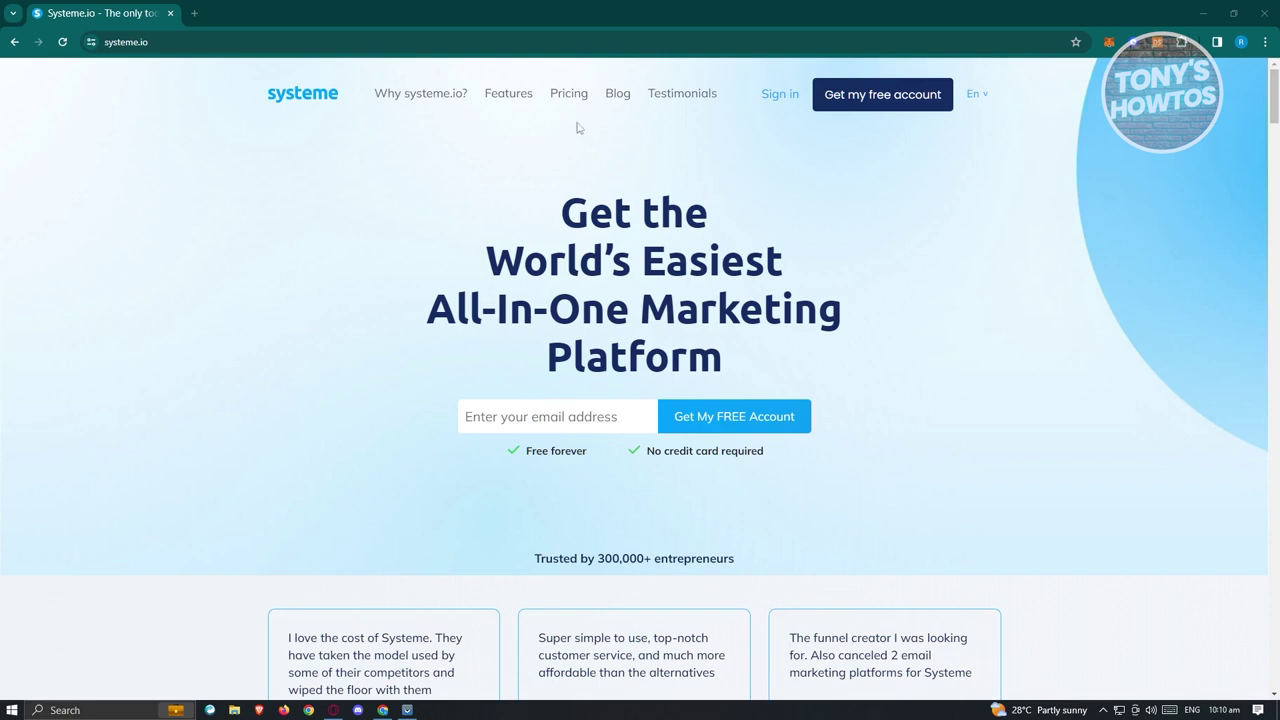
# - Open the Systeme.io features page and review the overview of included tools
pyautogui.click(507, 95)
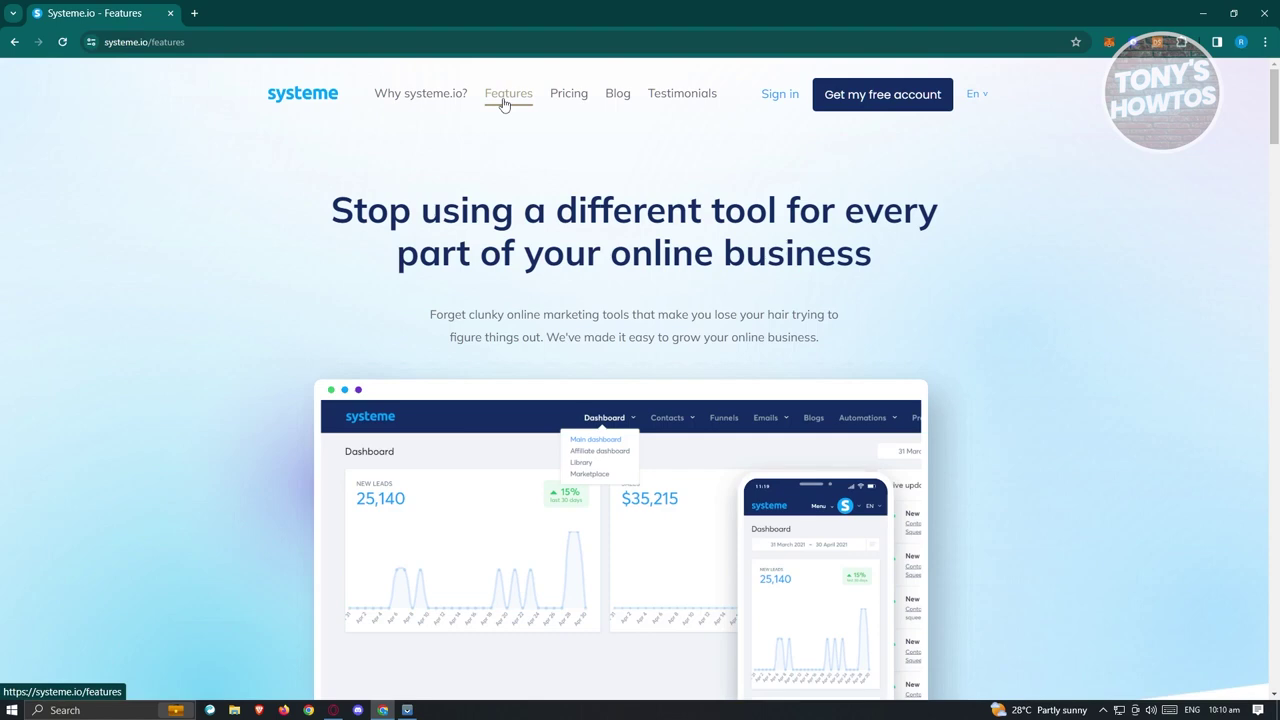
pyautogui.scroll(-1, 657, 328)
pyautogui.scroll(-8, 657, 328)
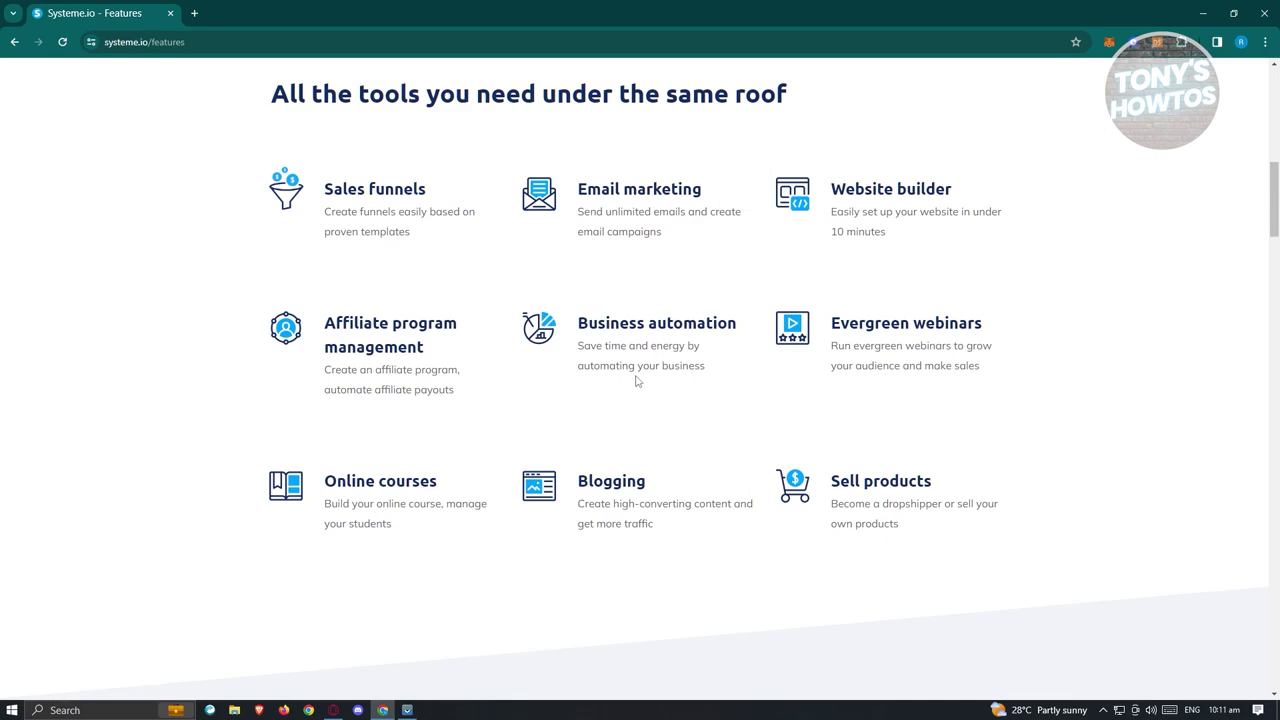
pyautogui.scroll(8, 649, 397)
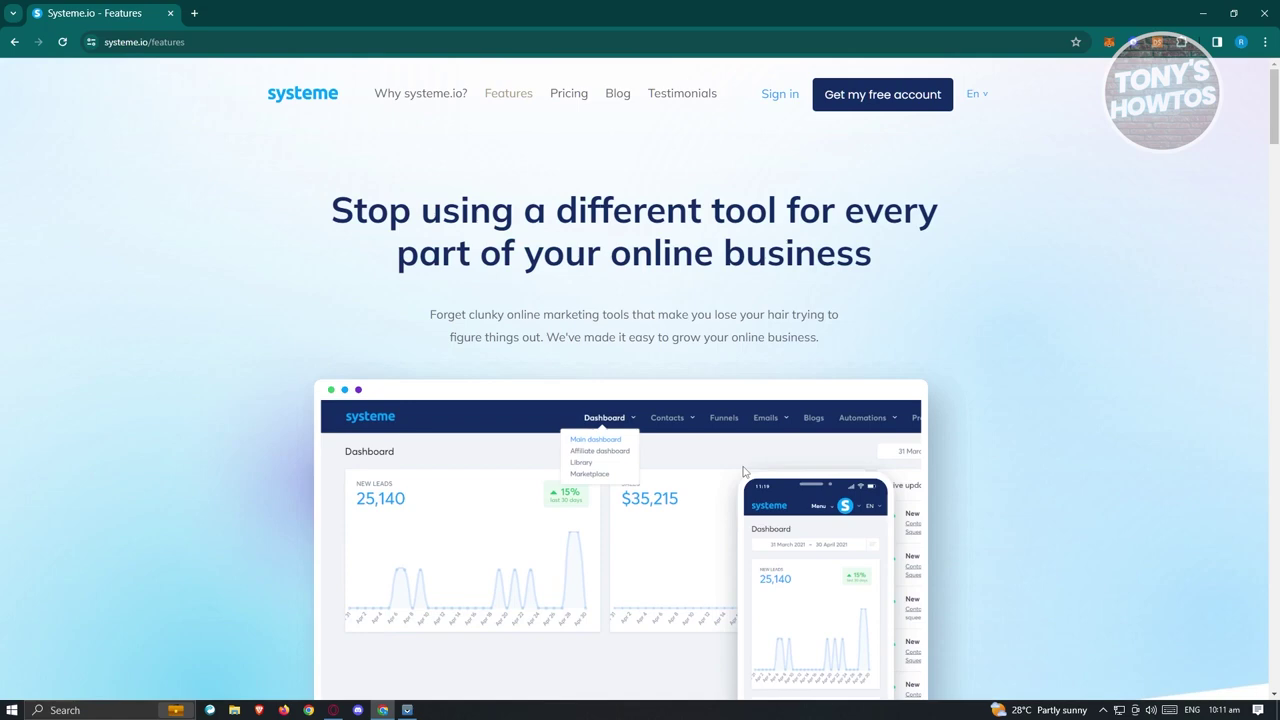
# - Open the pricing page and compare the feature limits of the Free, Startup, Webinar and Unlimited plans
pyautogui.click(569, 95)
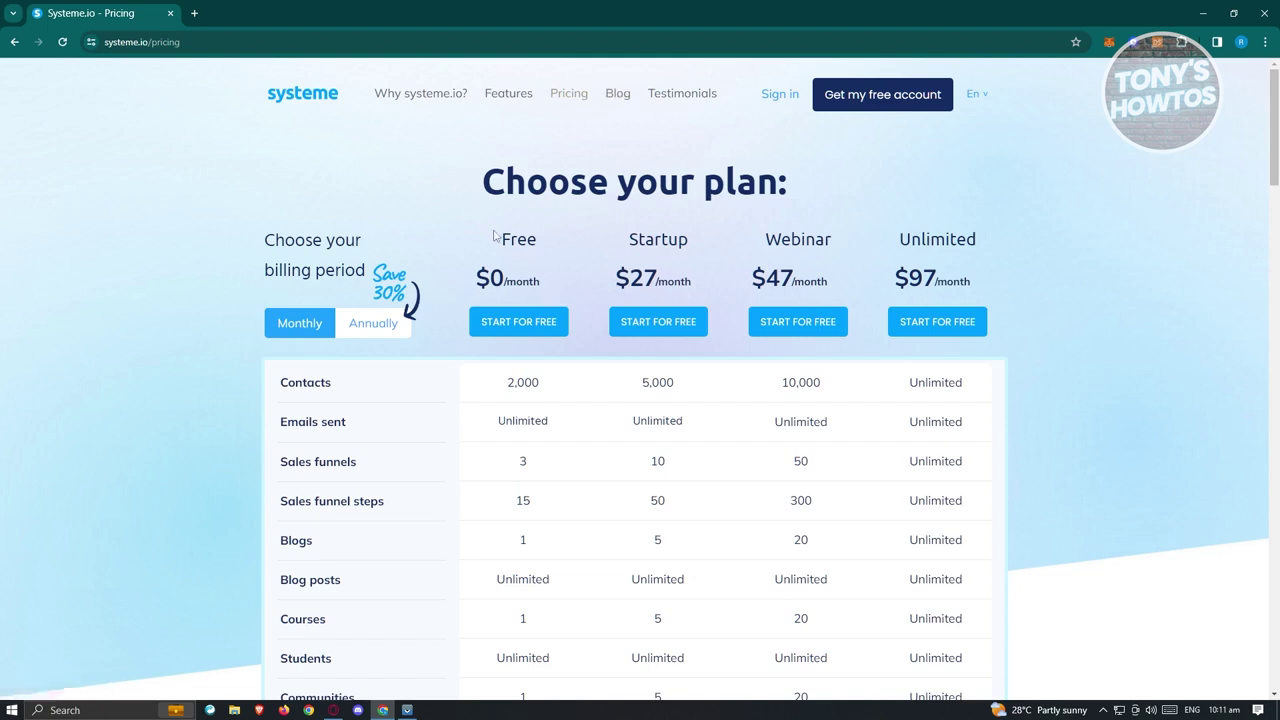
pyautogui.scroll(-2, 553, 295)
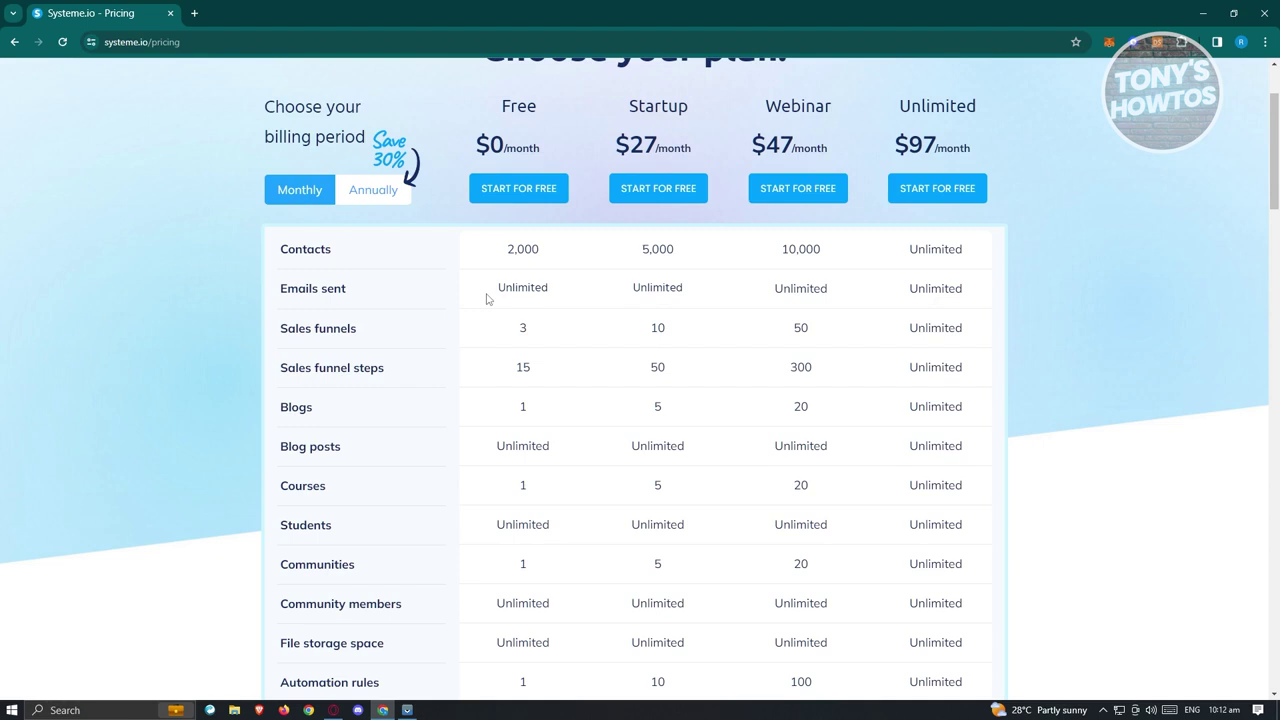
pyautogui.scroll(-3, 894, 478)
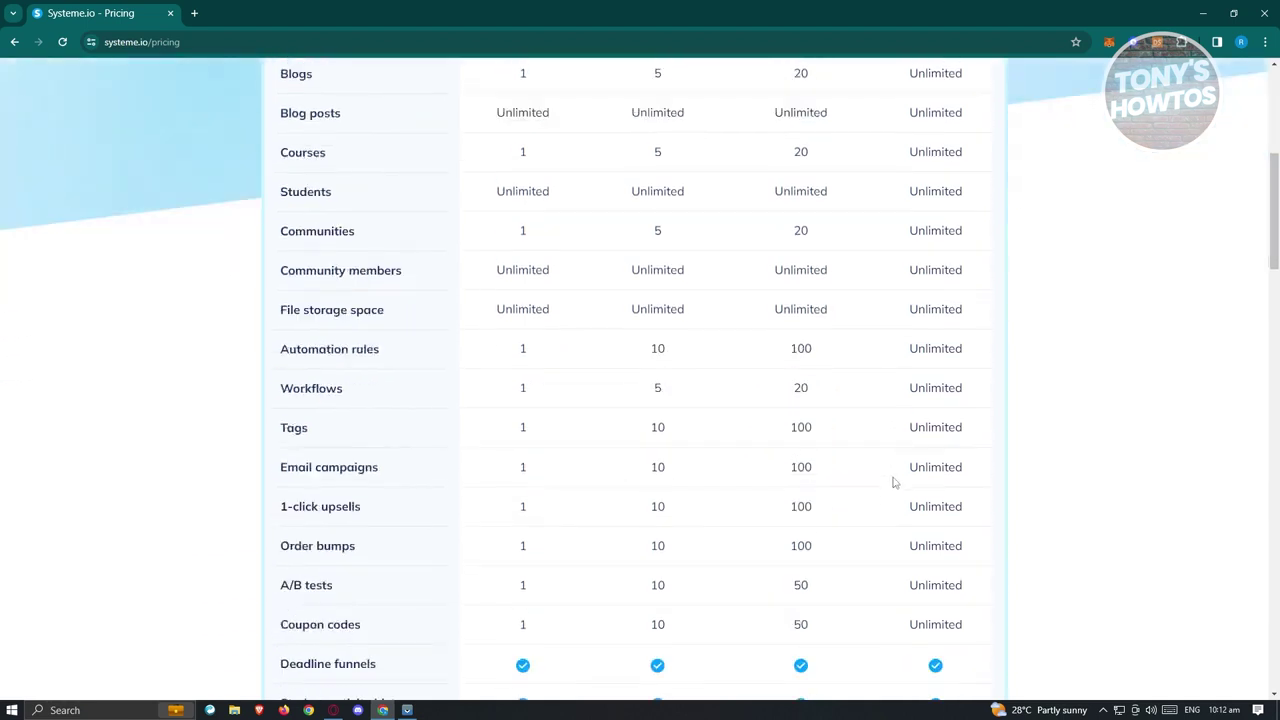
pyautogui.scroll(-5, 894, 483)
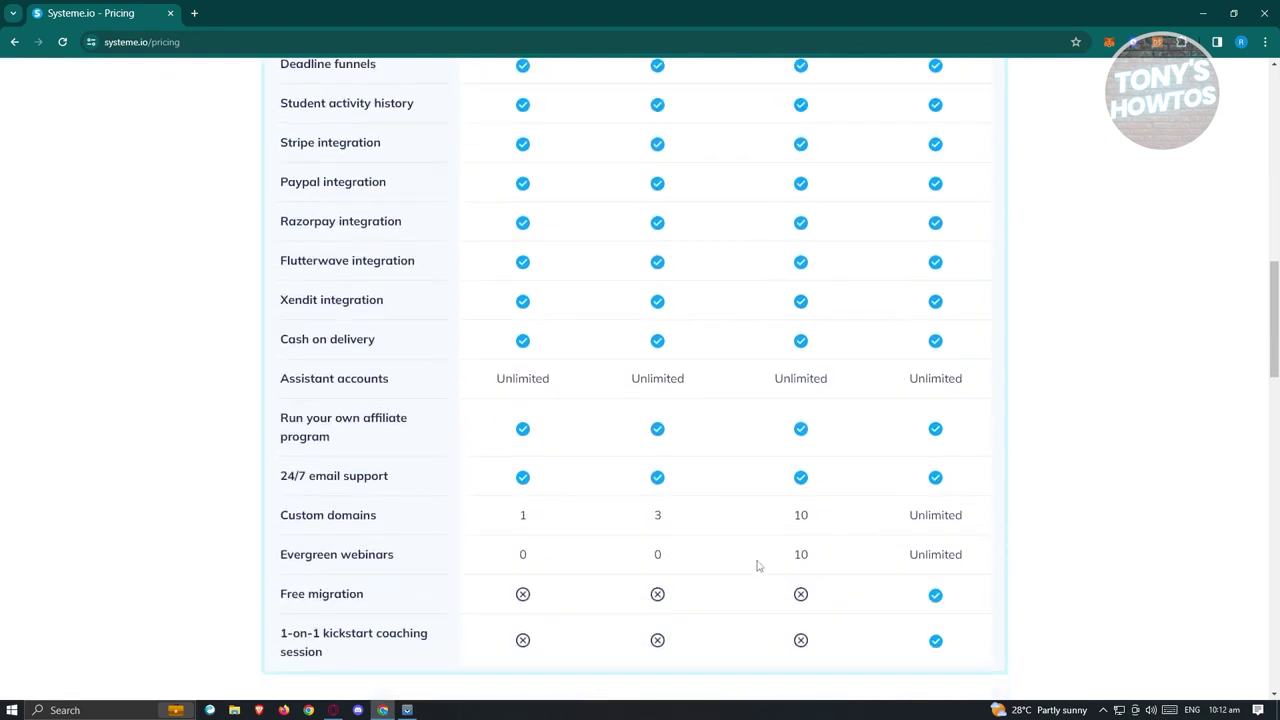
pyautogui.scroll(1, 757, 565)
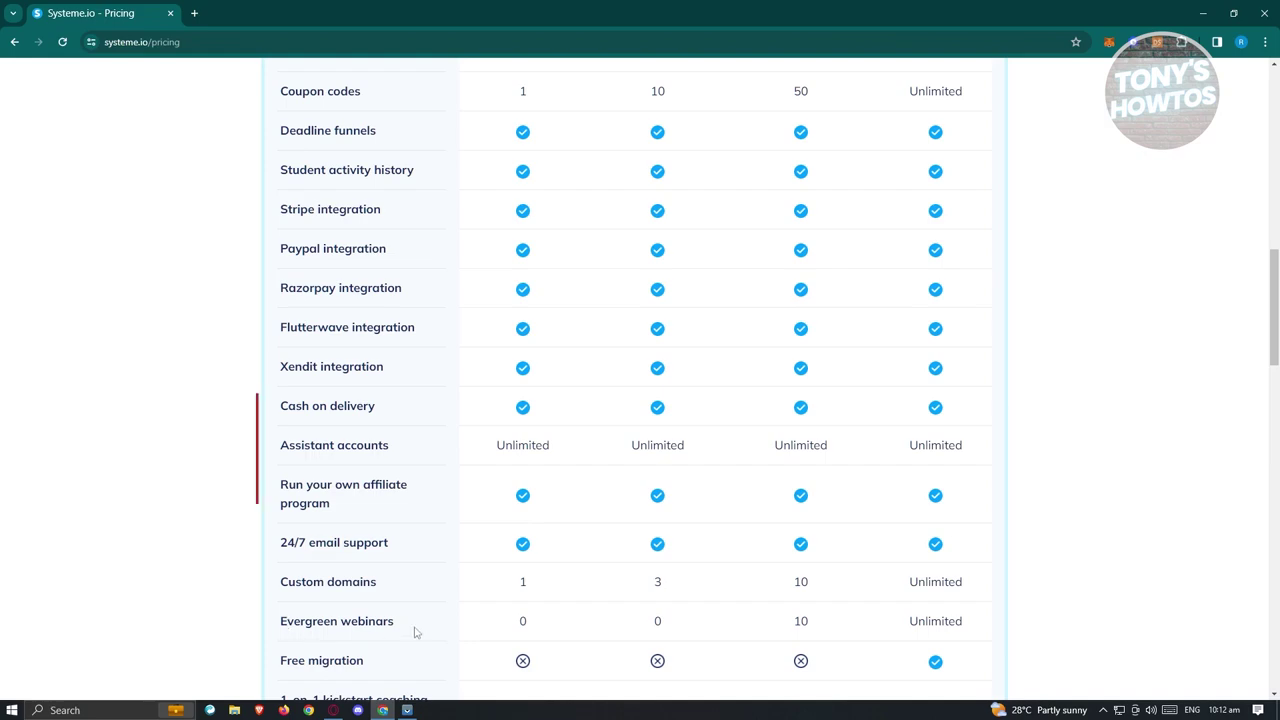
pyautogui.scroll(15, 737, 525)
# - Return to the Systeme.io homepage and start getting a free account
pyautogui.click(305, 93)
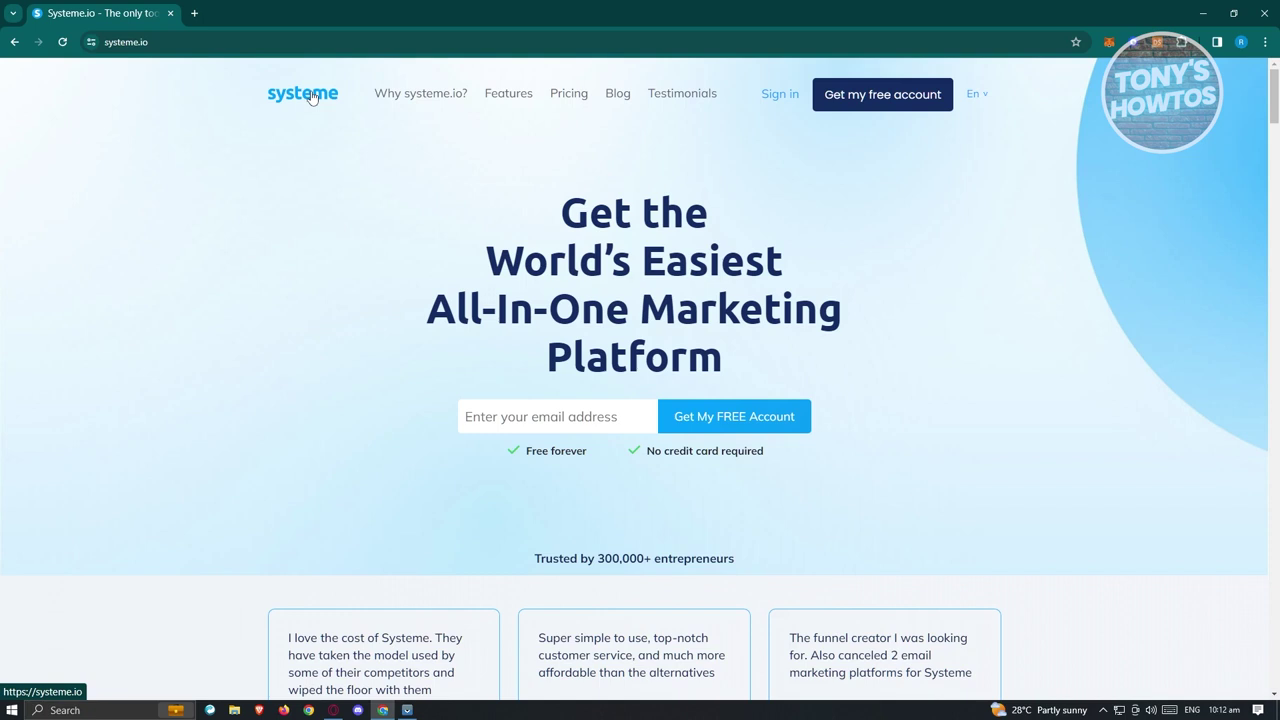
pyautogui.click(906, 100)
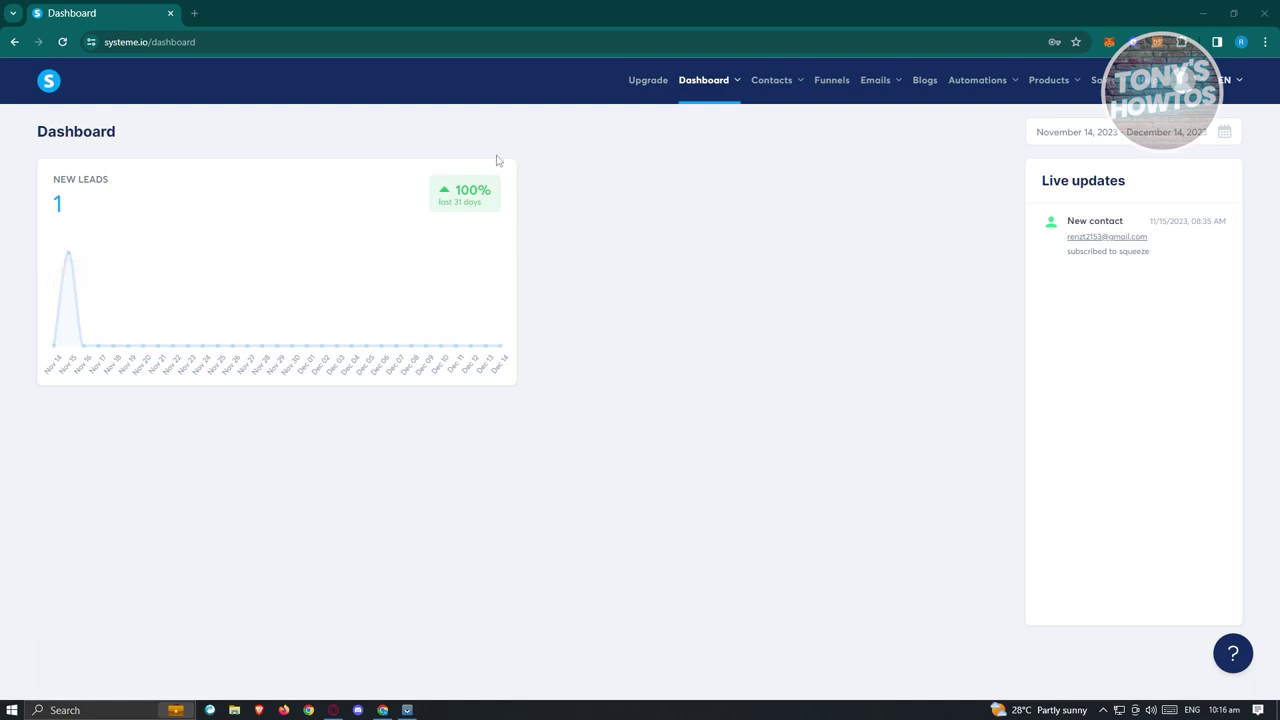
# - Open the contacts list and examine the fields of a blank new-contact form
pyautogui.moveTo(729, 92)
pyautogui.moveTo(777, 83)
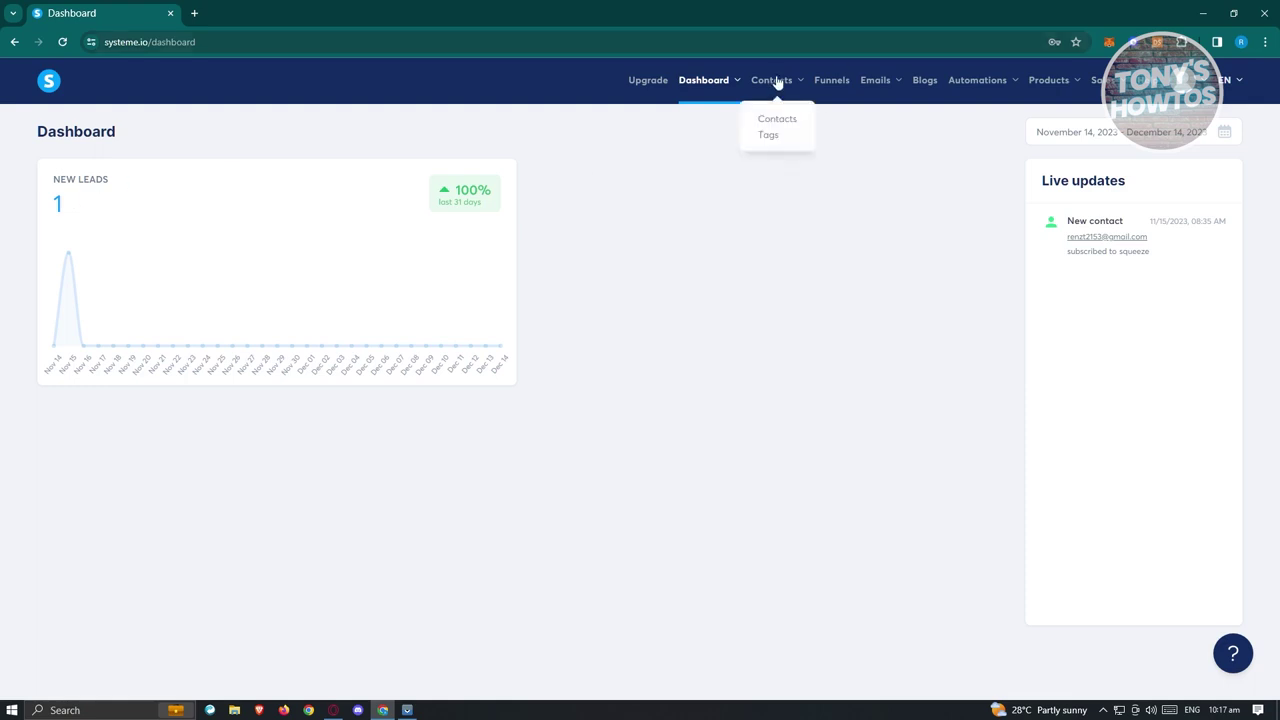
pyautogui.click(784, 120)
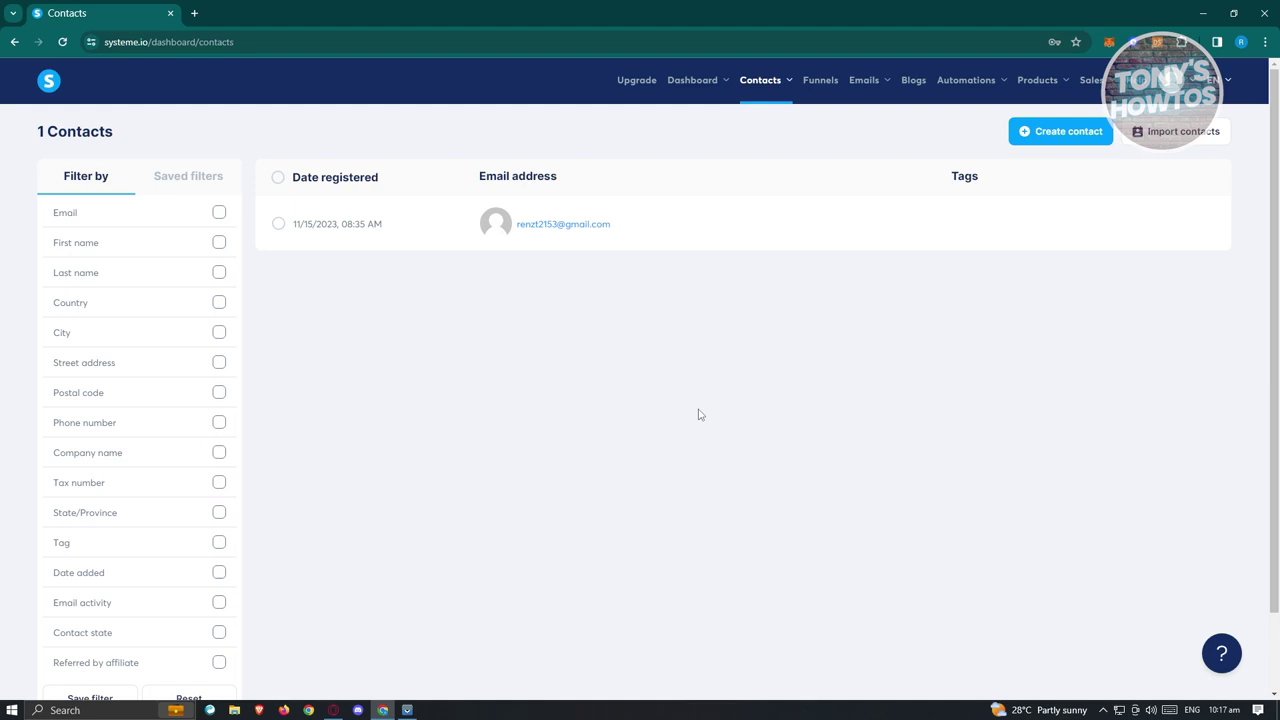
pyautogui.click(1058, 141)
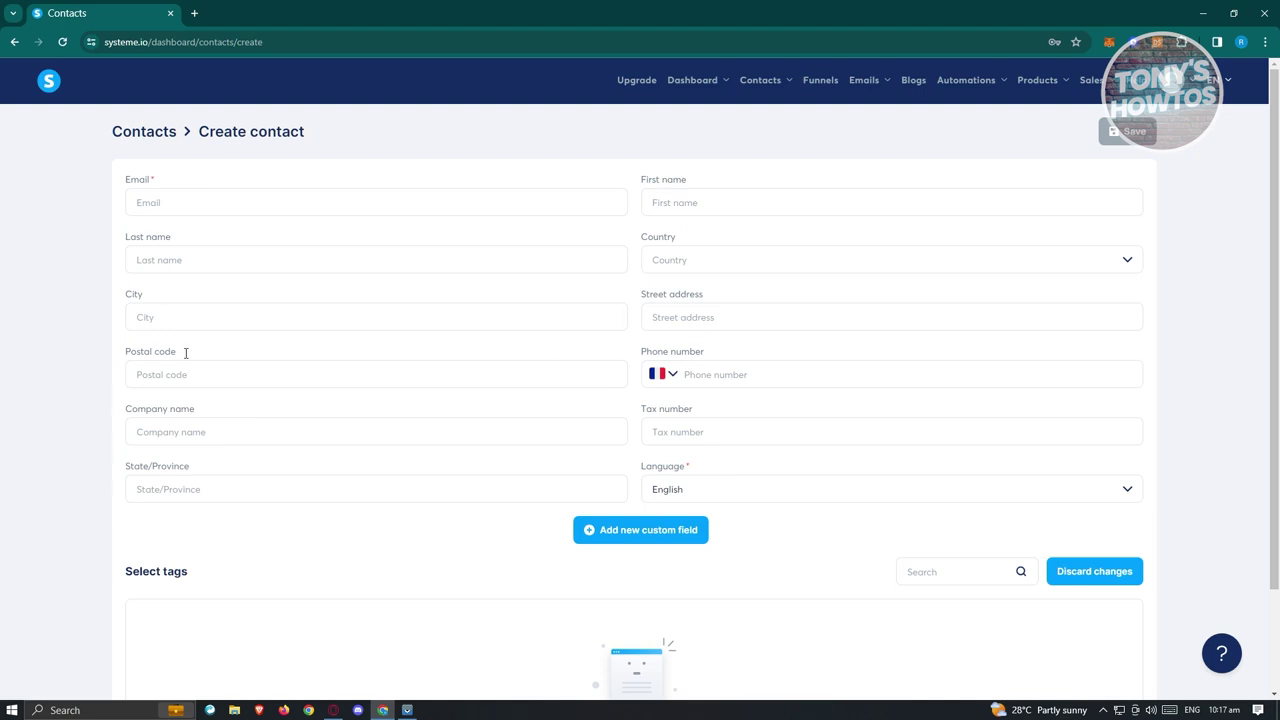
pyautogui.scroll(-2, 566, 474)
pyautogui.scroll(2, 517, 443)
pyautogui.scroll(-2, 784, 487)
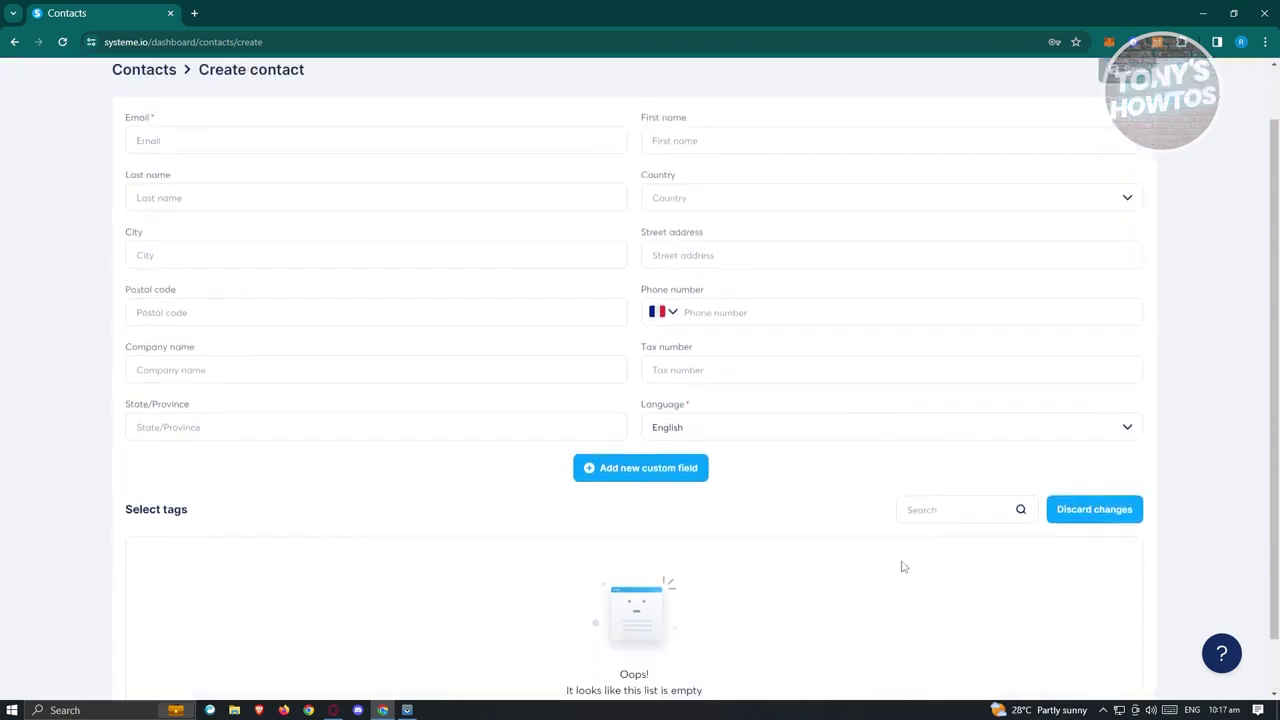
pyautogui.scroll(2, 815, 542)
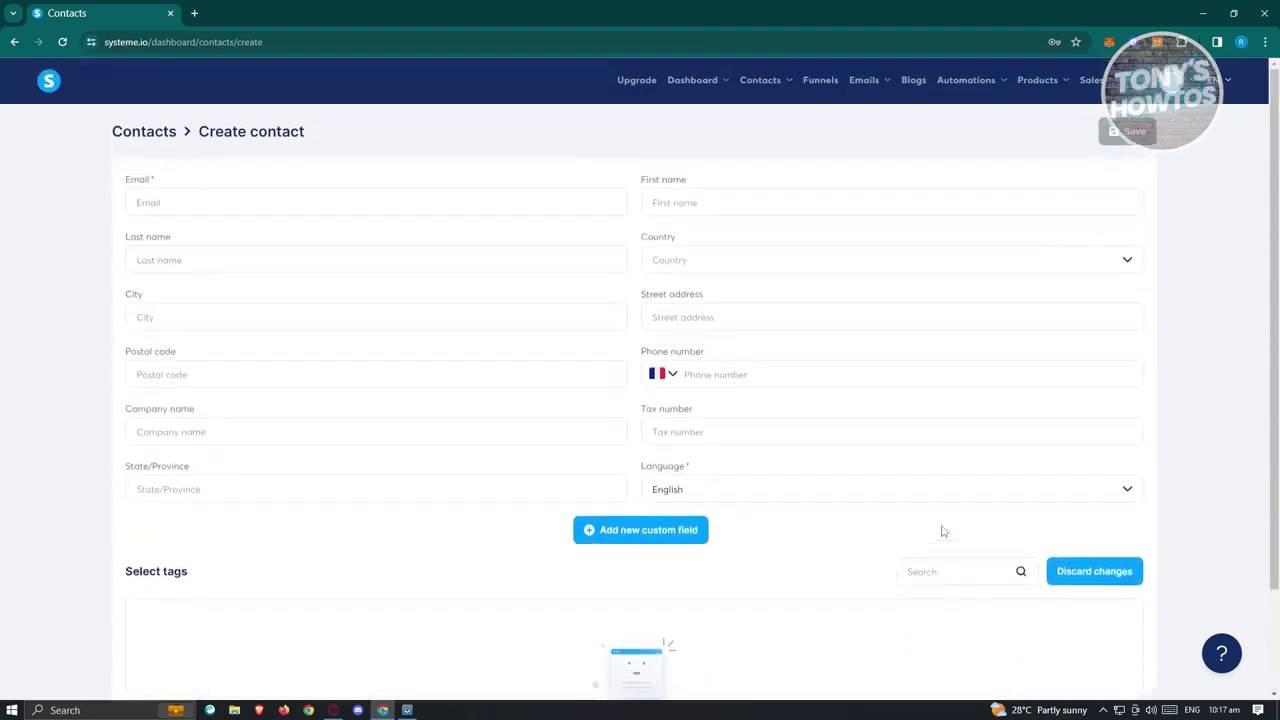
# - View the funnels list, and open the list of email campaigns
pyautogui.click(820, 82)
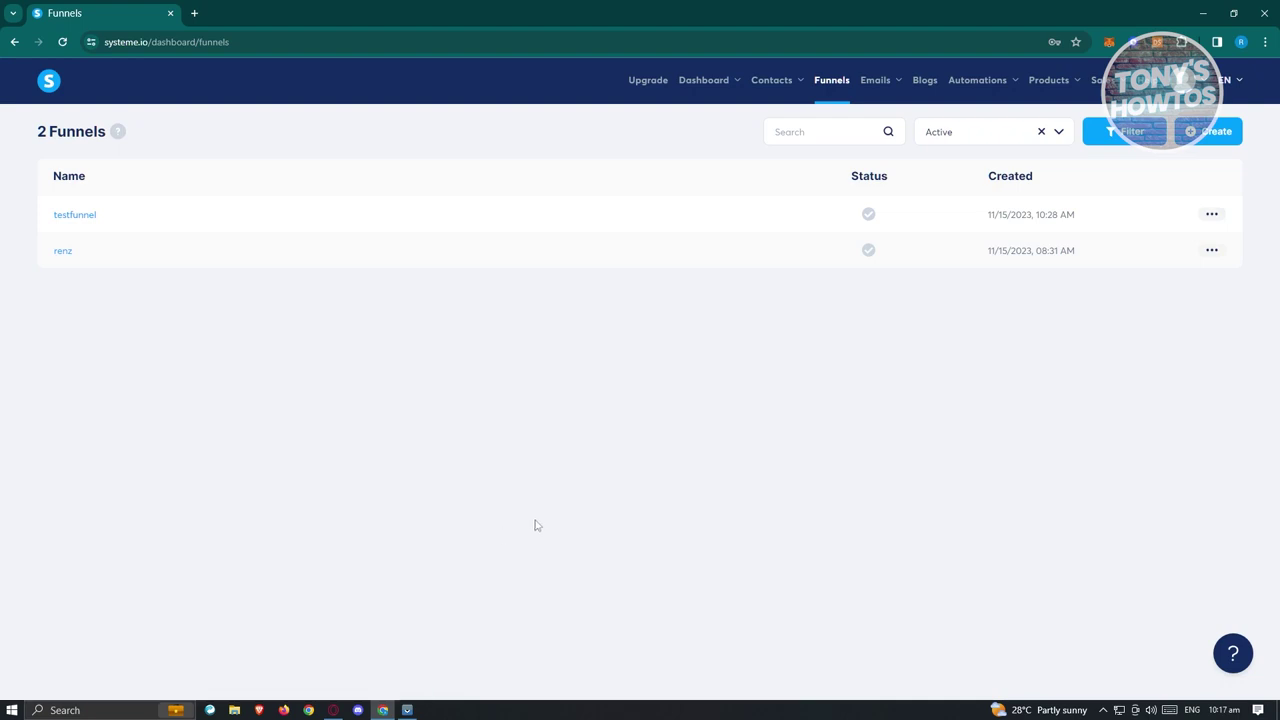
pyautogui.moveTo(117, 139)
pyautogui.click(880, 81)
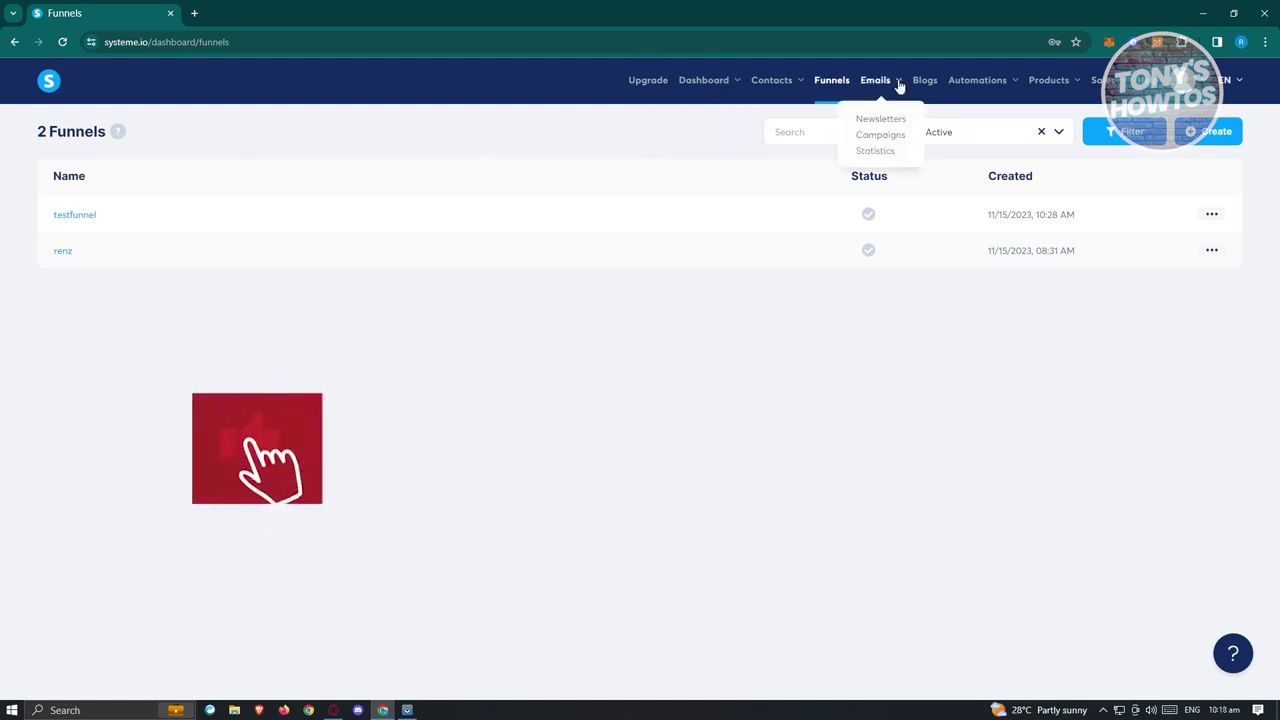
pyautogui.moveTo(880, 82)
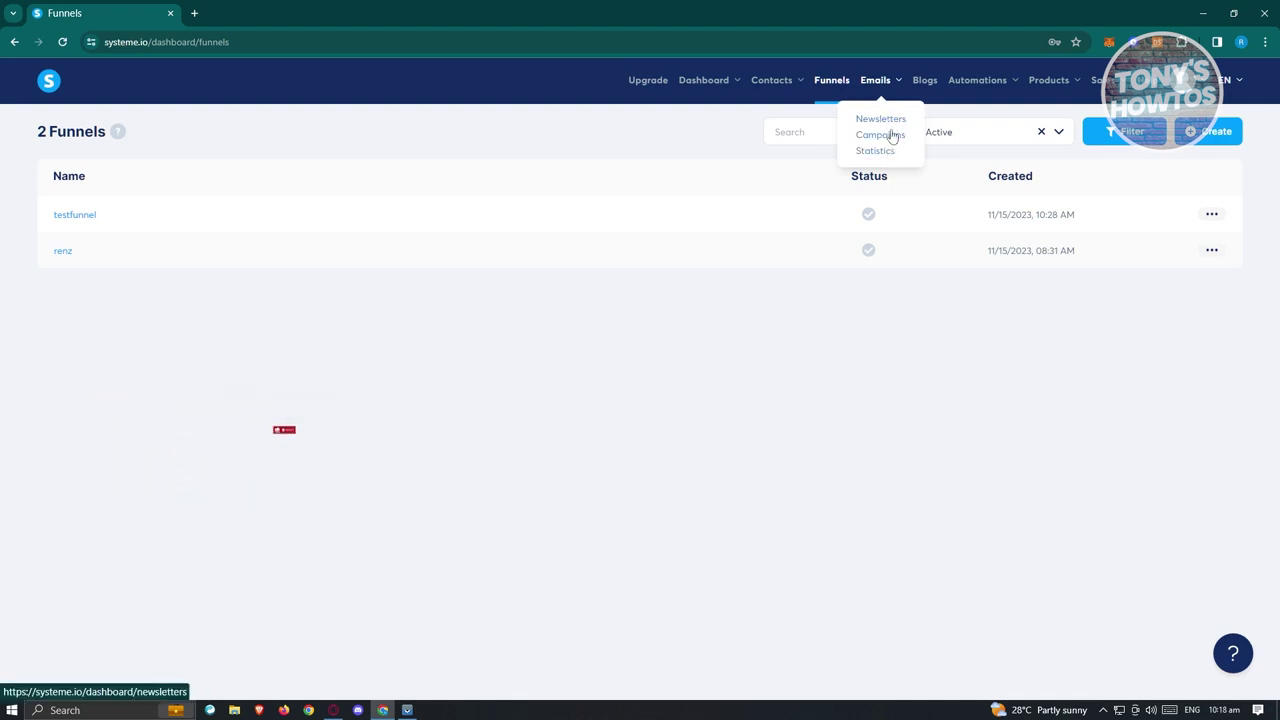
pyautogui.click(890, 136)
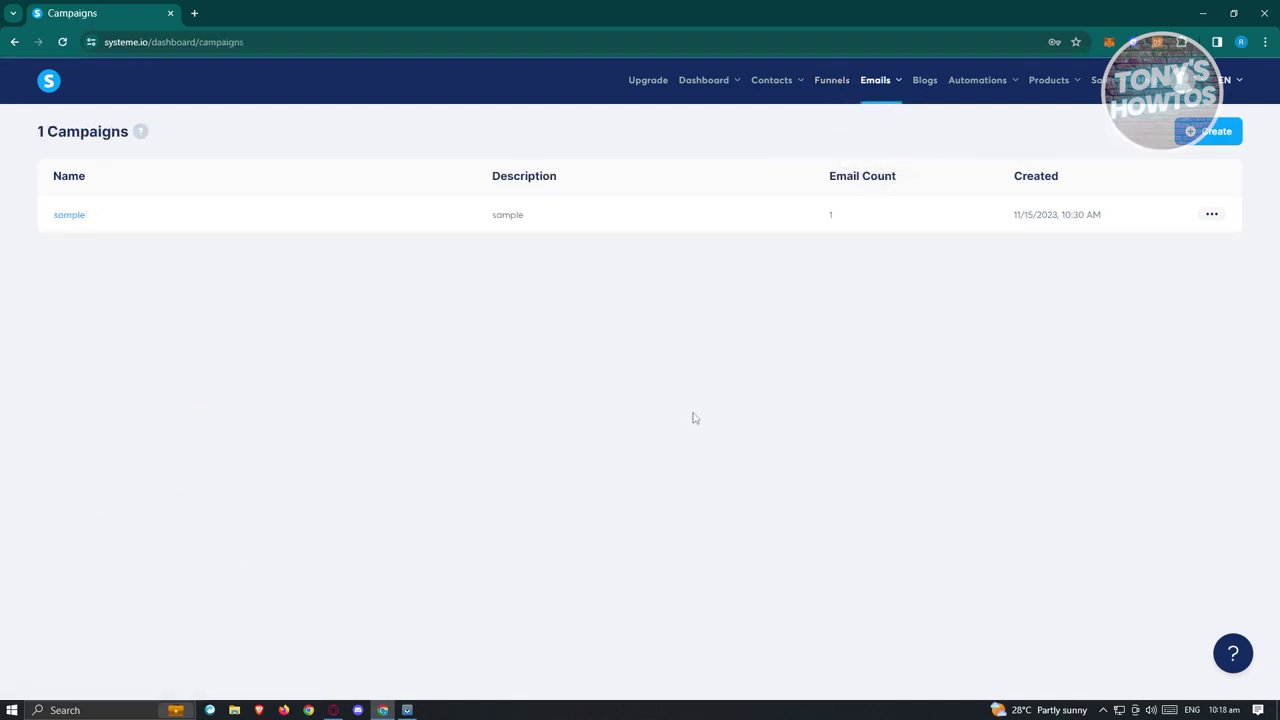
# - Review the email "hey this is an email" in the sample campaign, including its settings, and exit its editor
pyautogui.click(72, 218)
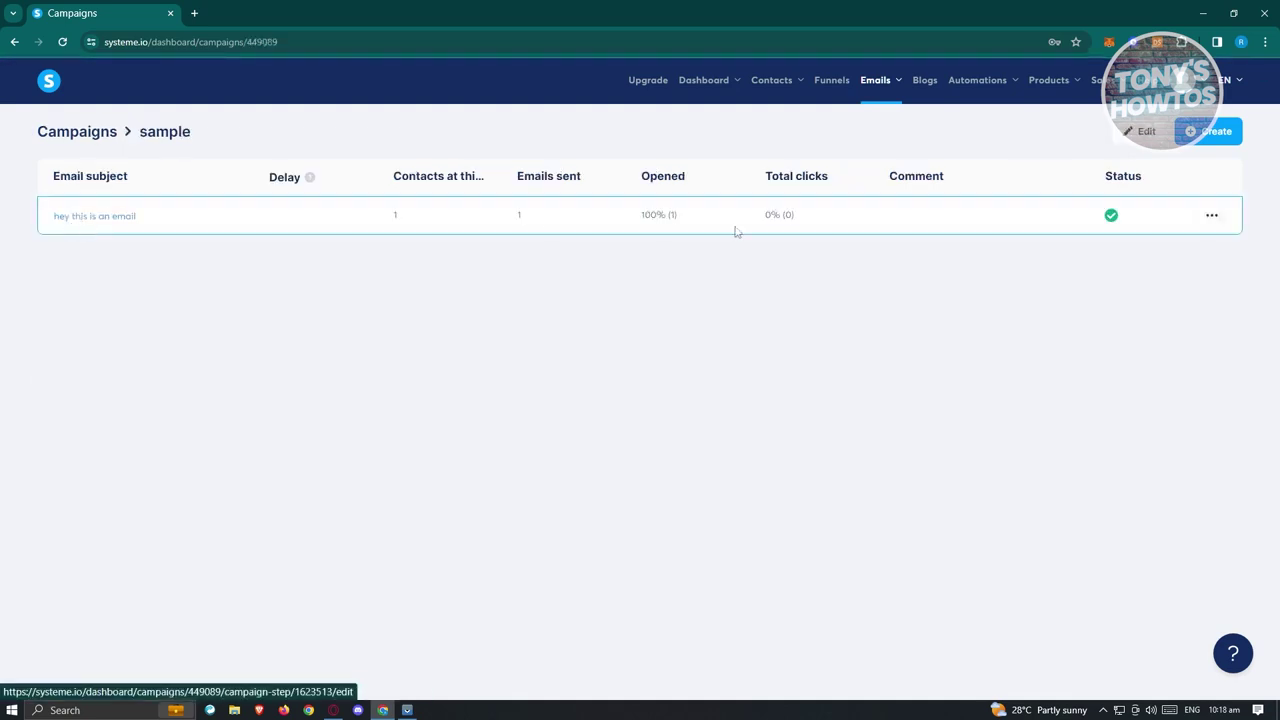
pyautogui.click(108, 218)
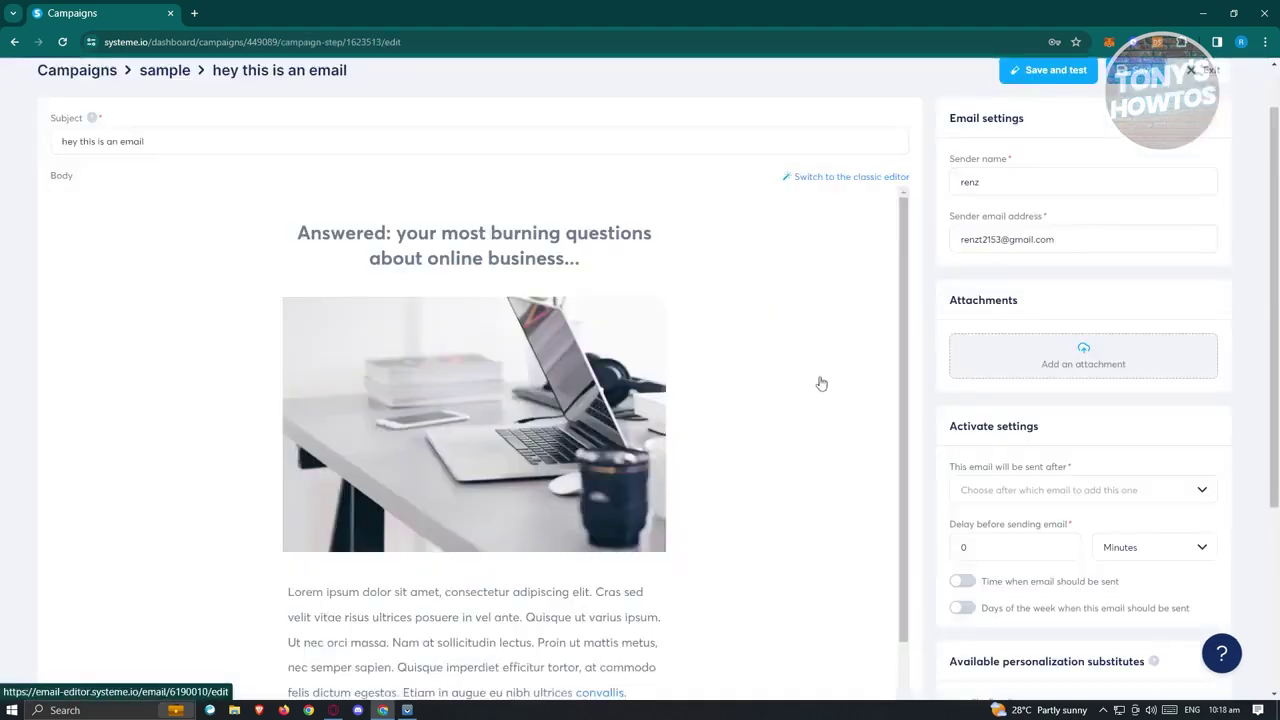
pyautogui.scroll(-3, 826, 394)
pyautogui.scroll(3, 817, 423)
pyautogui.click(1204, 72)
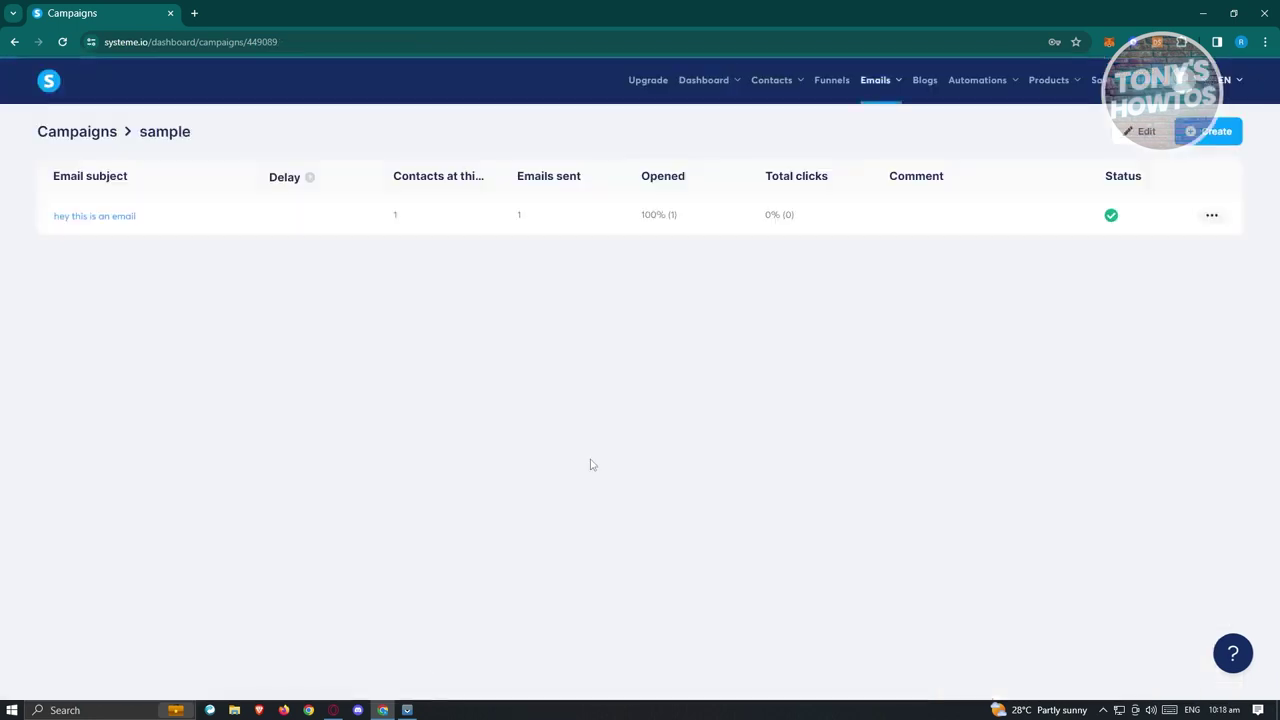
# - View the blogs page and the automation workflows page, and look over the product and sales options
pyautogui.click(925, 81)
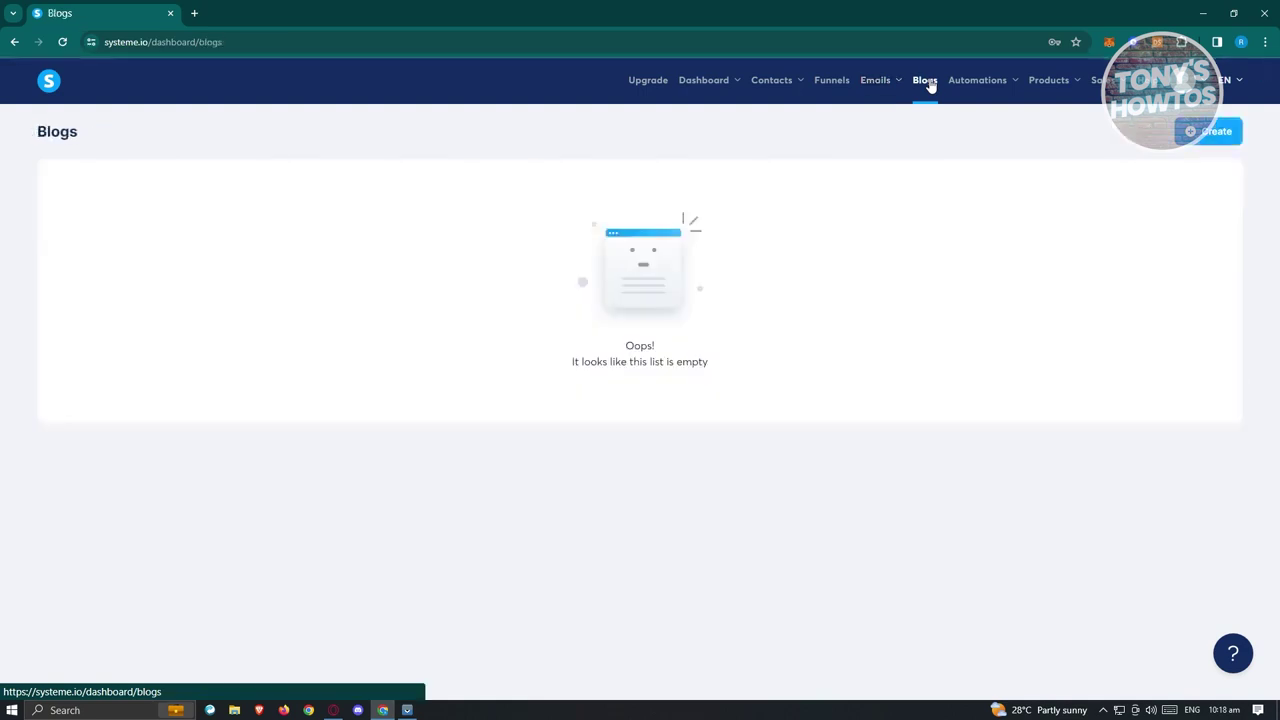
pyautogui.moveTo(962, 88)
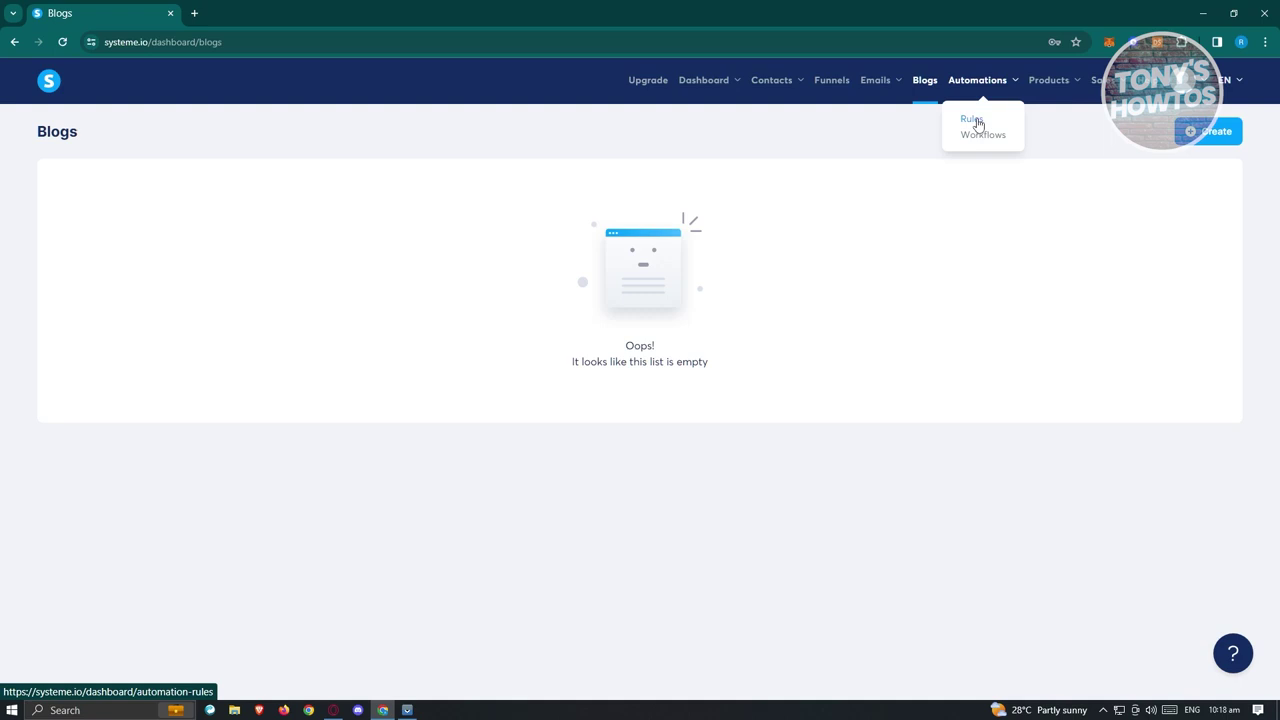
pyautogui.click(990, 137)
pyautogui.moveTo(1066, 86)
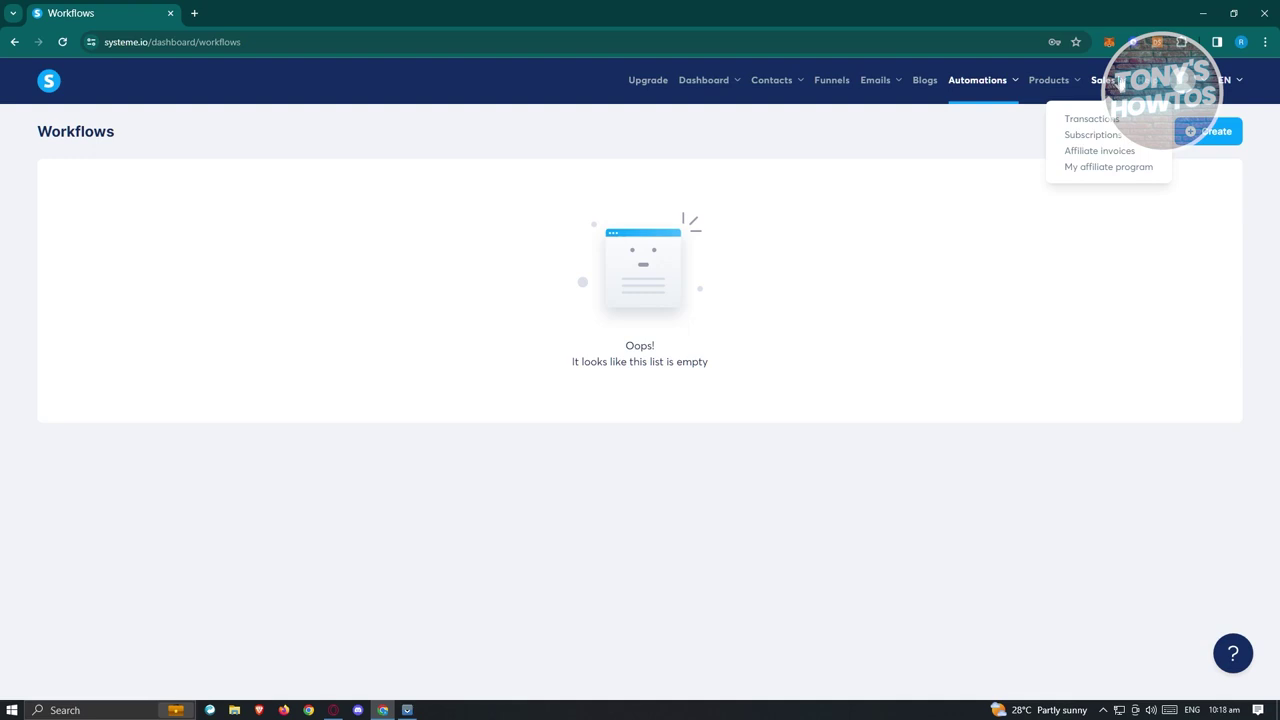
pyautogui.moveTo(1192, 80)
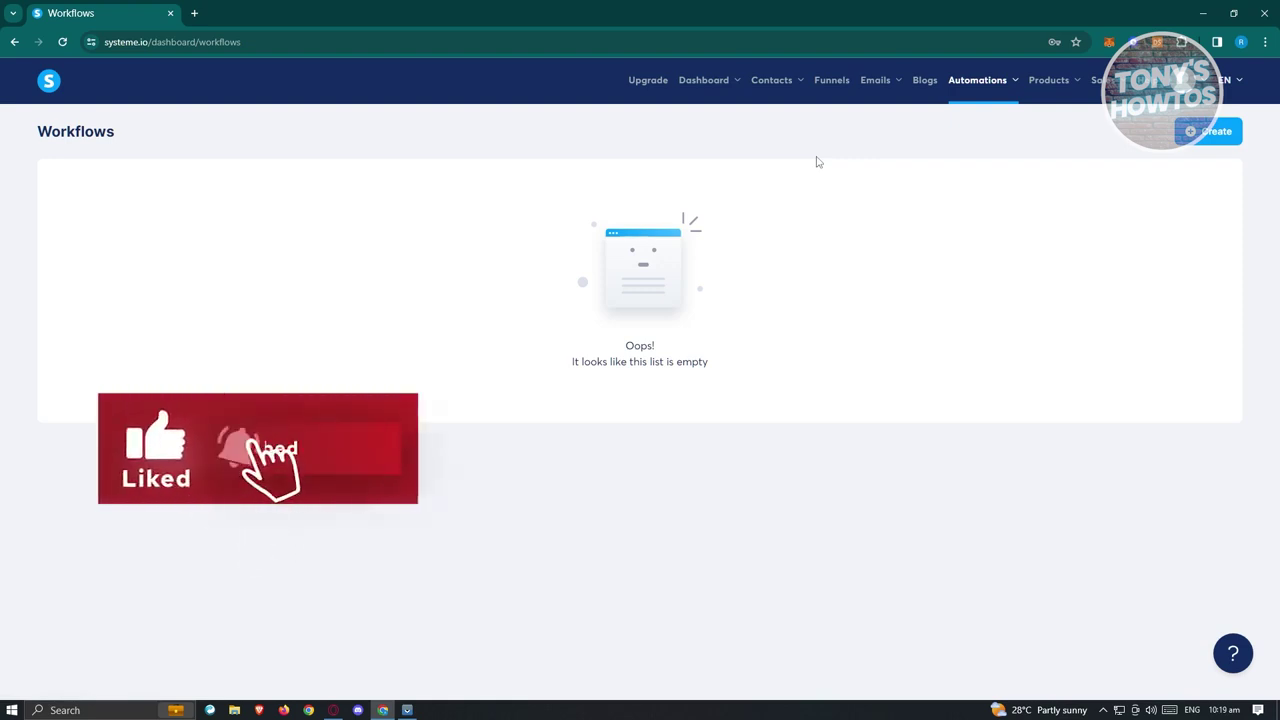
# - Create an email campaign named "test" with no description
pyautogui.moveTo(885, 85)
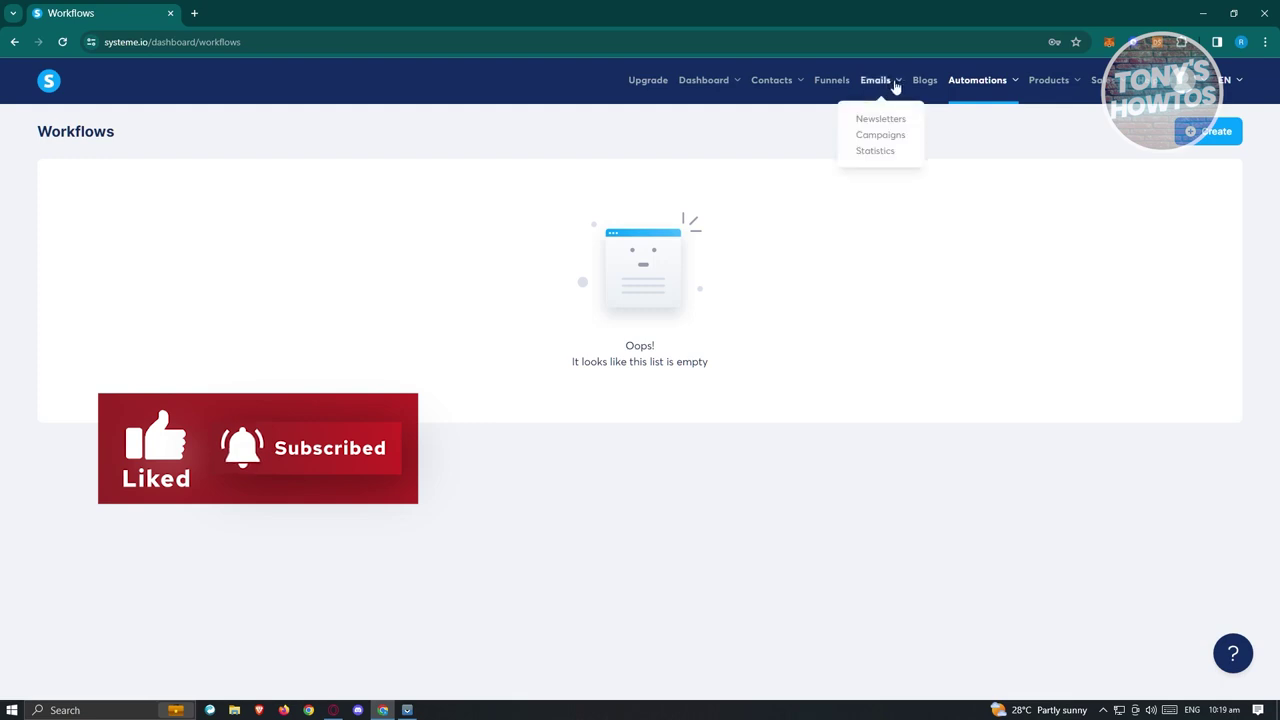
pyautogui.click(880, 135)
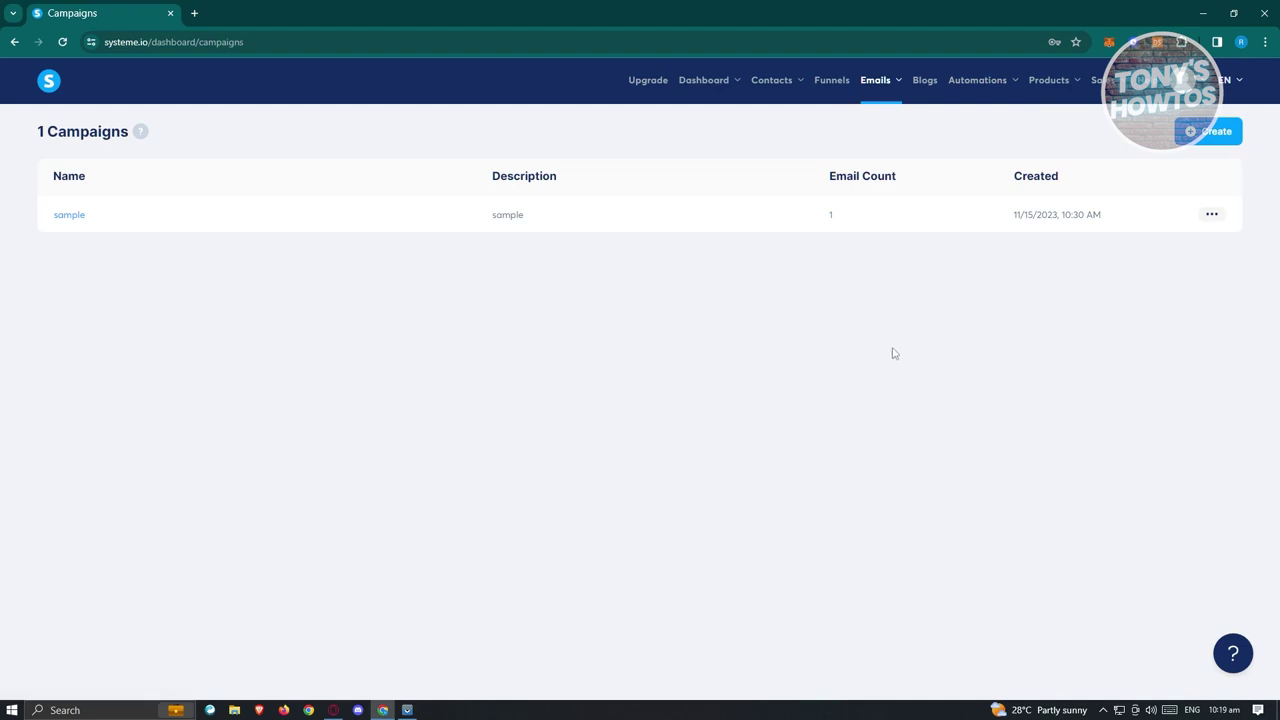
pyautogui.click(1208, 131)
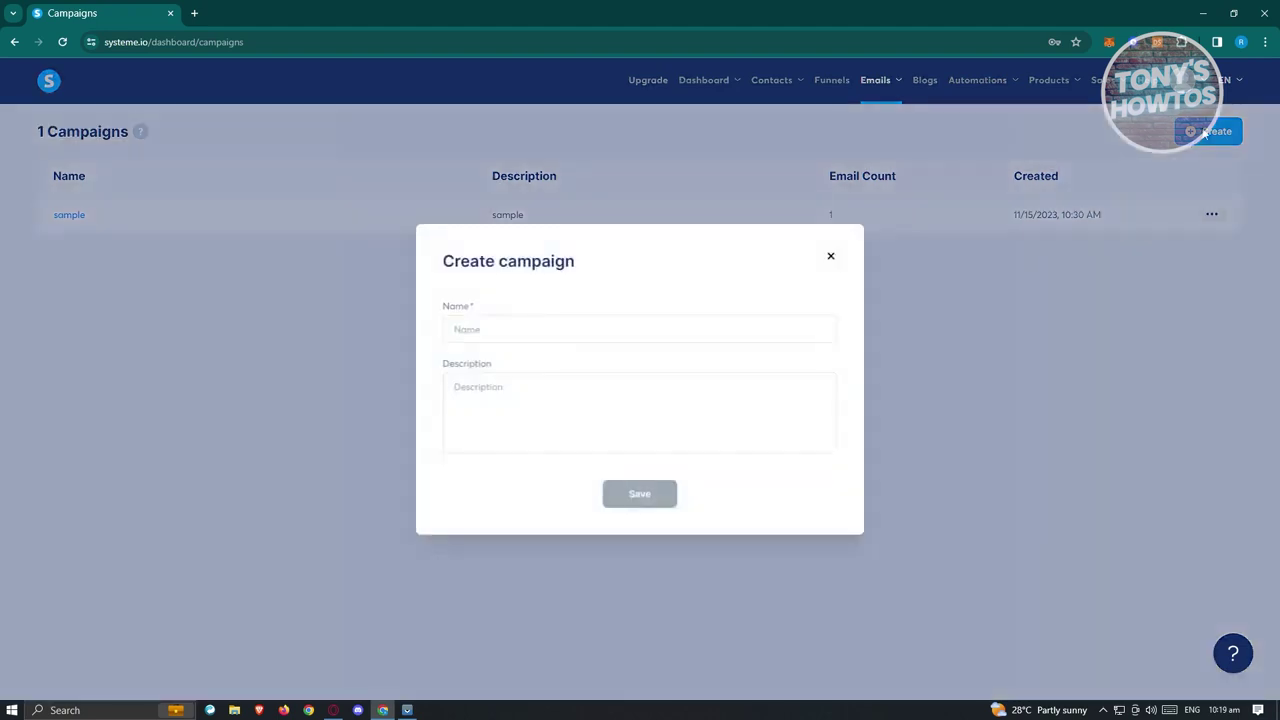
pyautogui.click(498, 339)
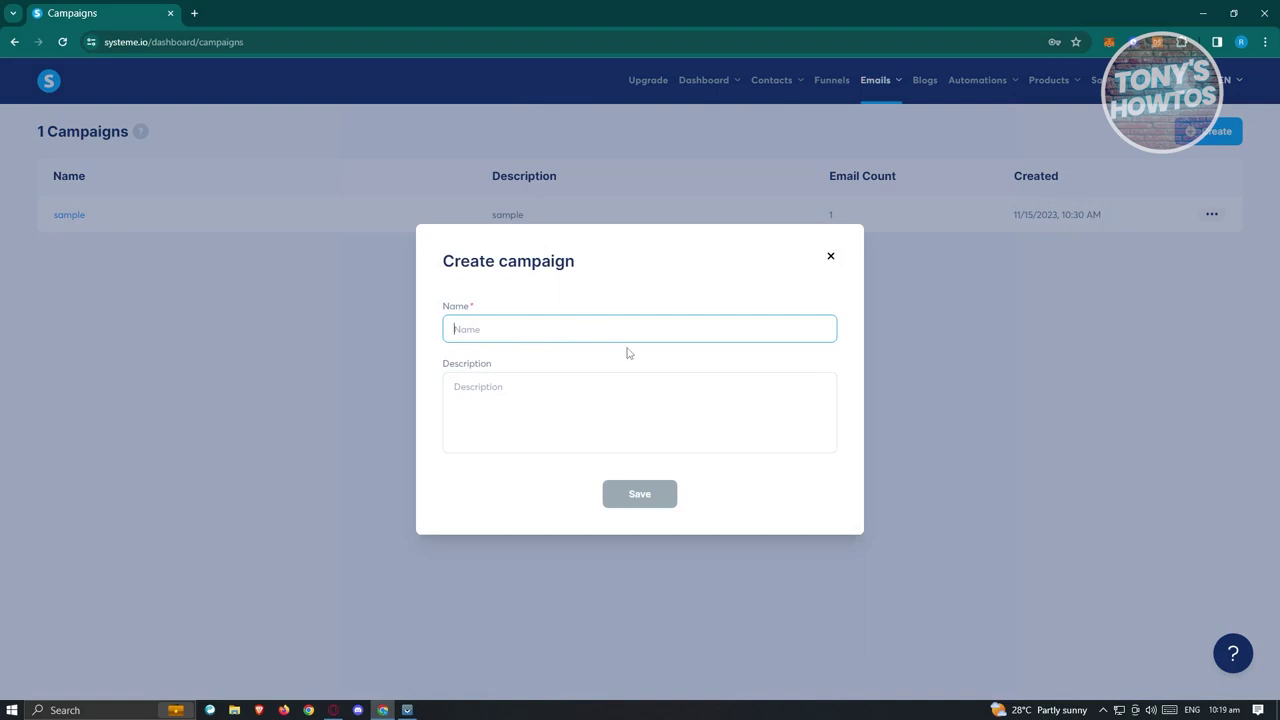
pyautogui.write('test')
pyautogui.click(580, 385)
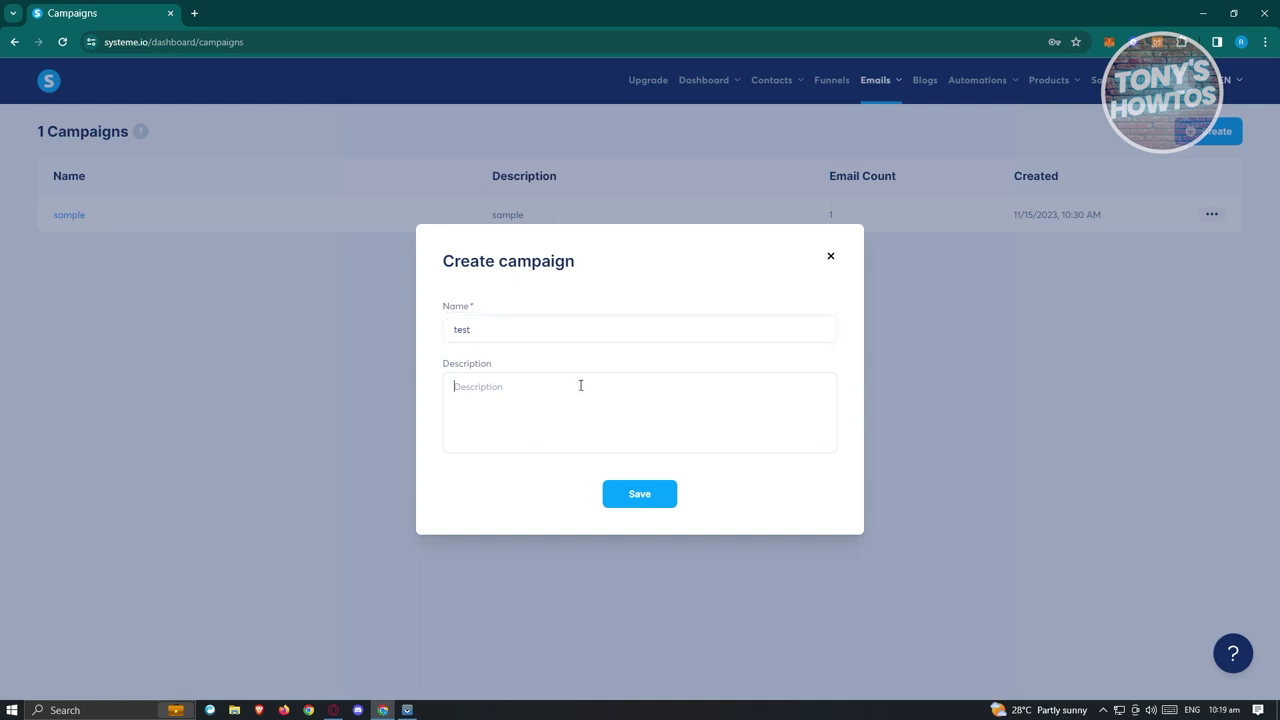
pyautogui.click(655, 503)
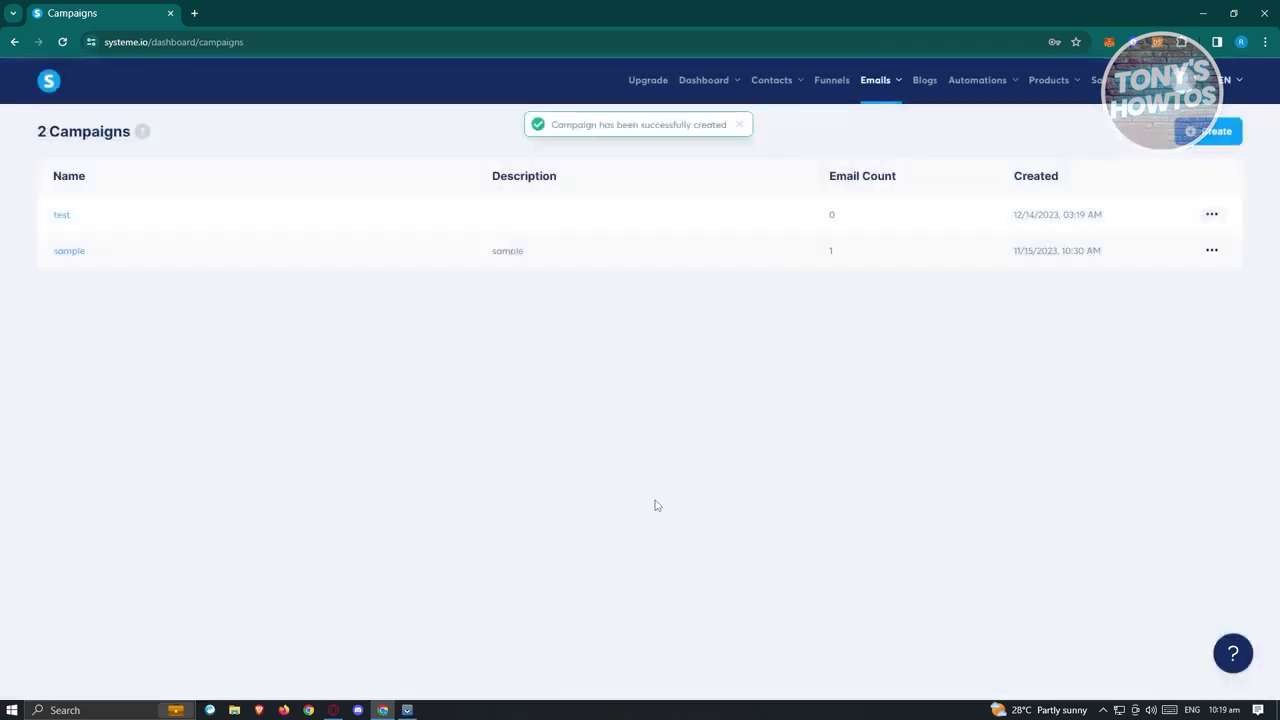
# - Start a new email in the campaign "test" with the subject "HEY ITS AN EMAIL" and enter the sender's name
pyautogui.click(61, 218)
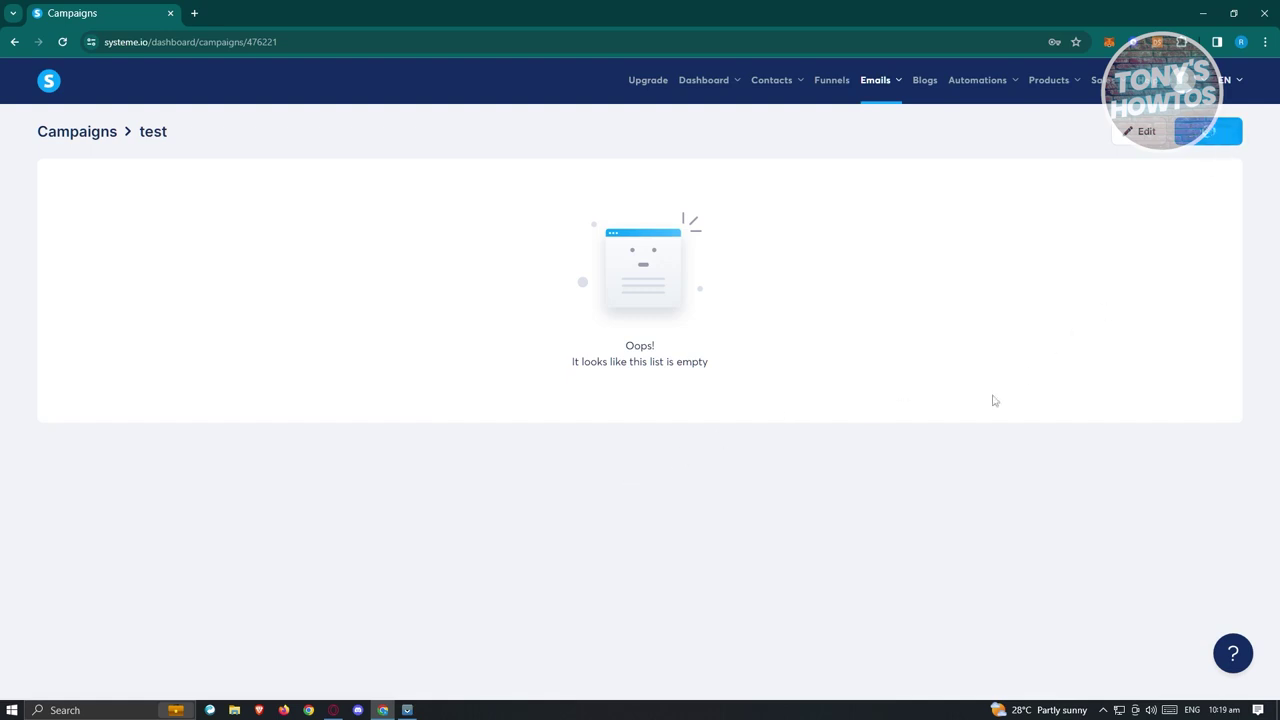
pyautogui.click(1208, 131)
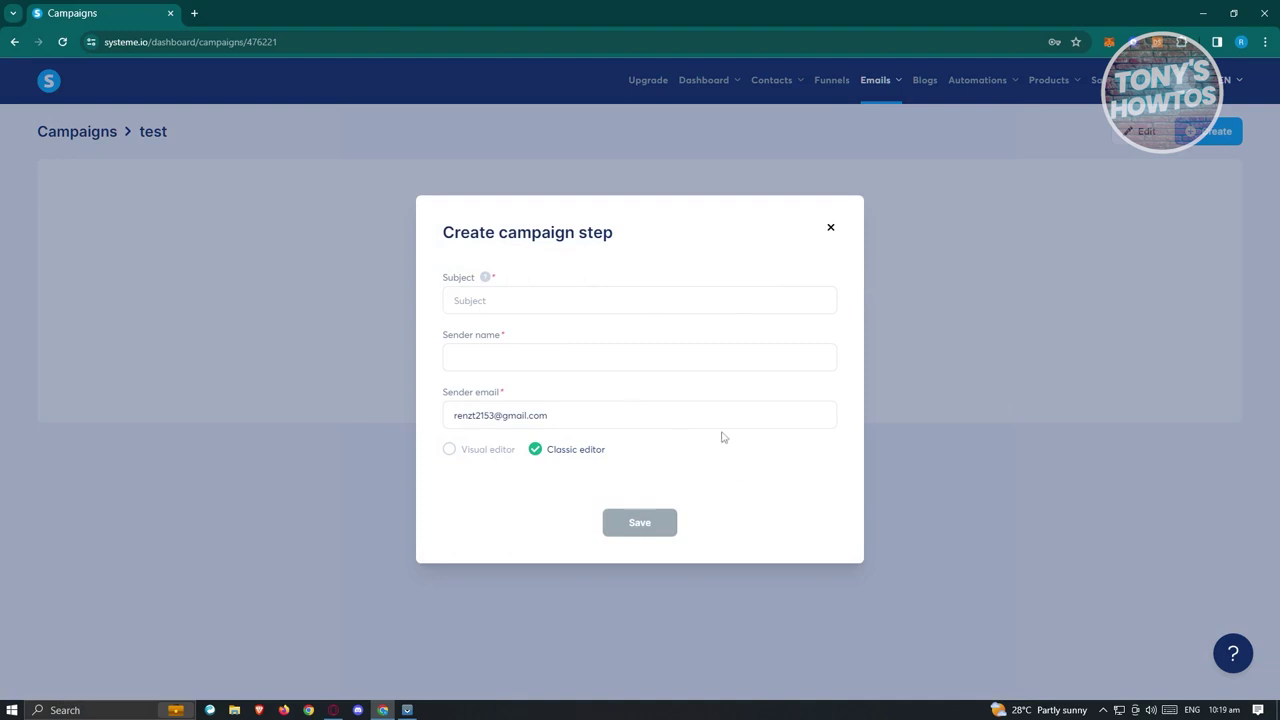
pyautogui.click(545, 305)
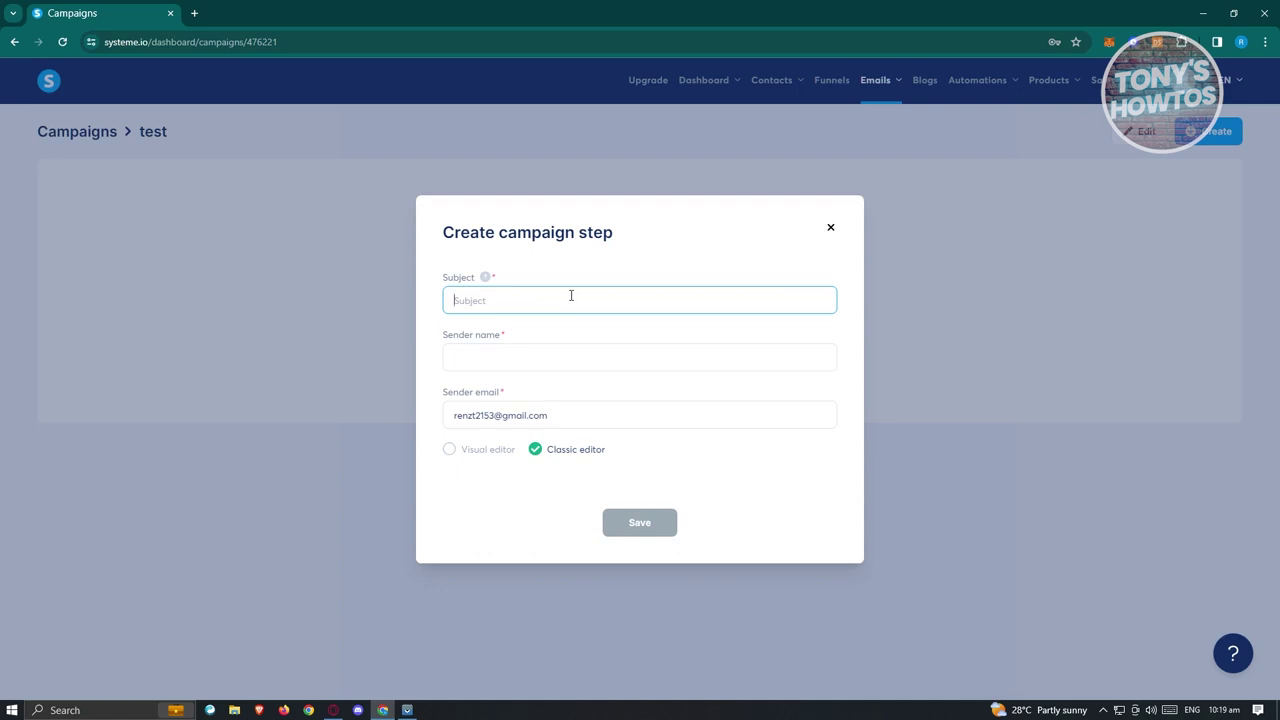
pyautogui.write('HEY ITS ANM EMAIL')
pyautogui.click(559, 353)
pyautogui.write('RENZ')
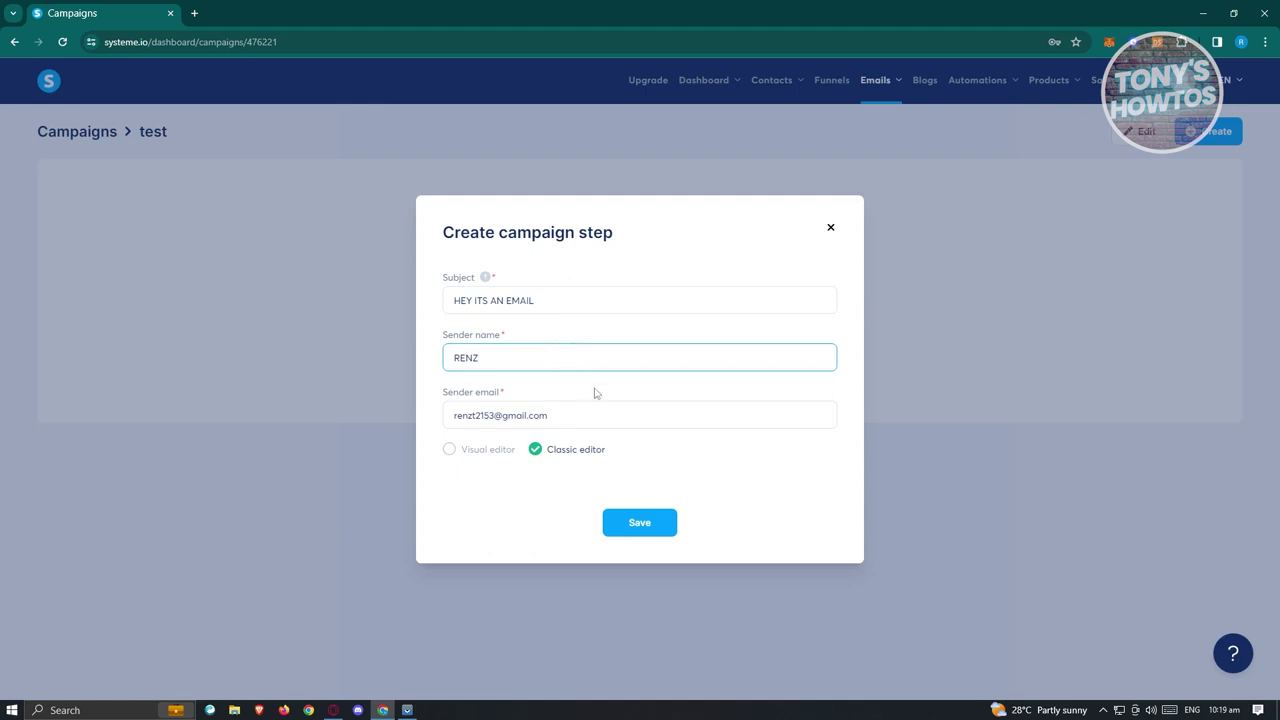
# - Choose the visual editor for the email, keep the first template with the product funnel, and save the campaign step
pyautogui.moveTo(584, 417); pyautogui.dragTo(449, 415)
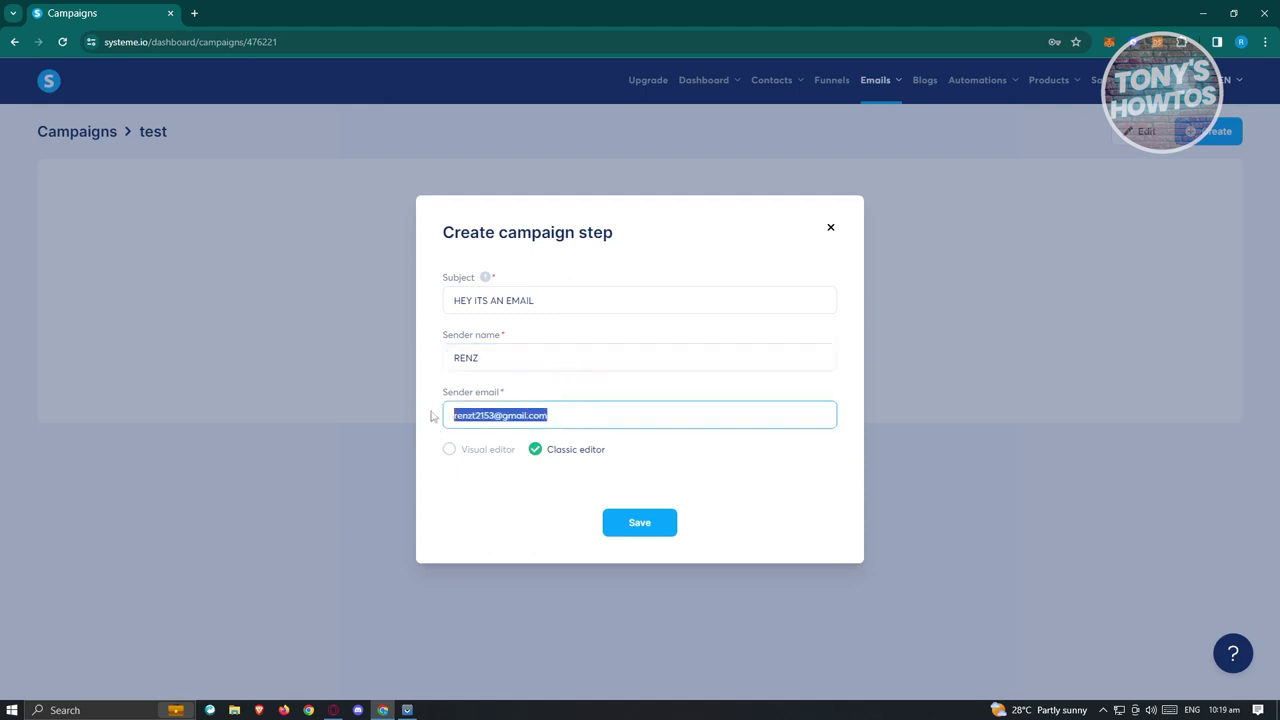
pyautogui.click(433, 416)
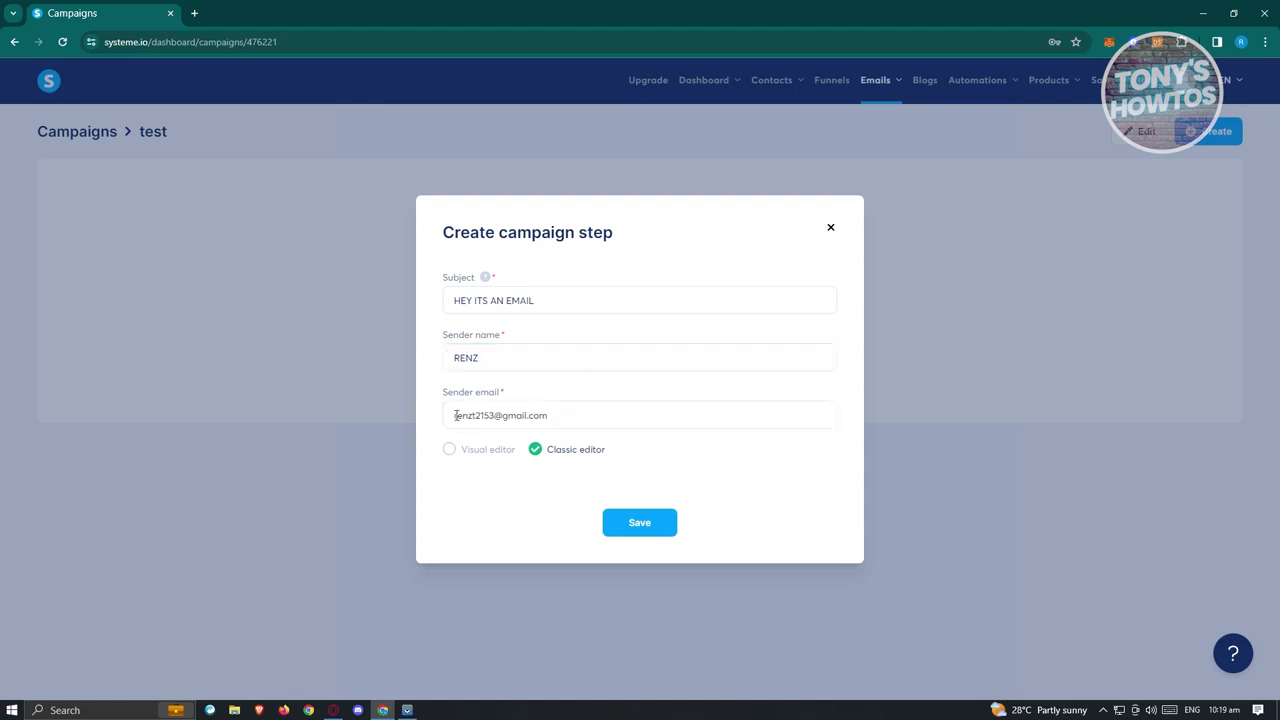
pyautogui.moveTo(455, 415); pyautogui.dragTo(572, 417)
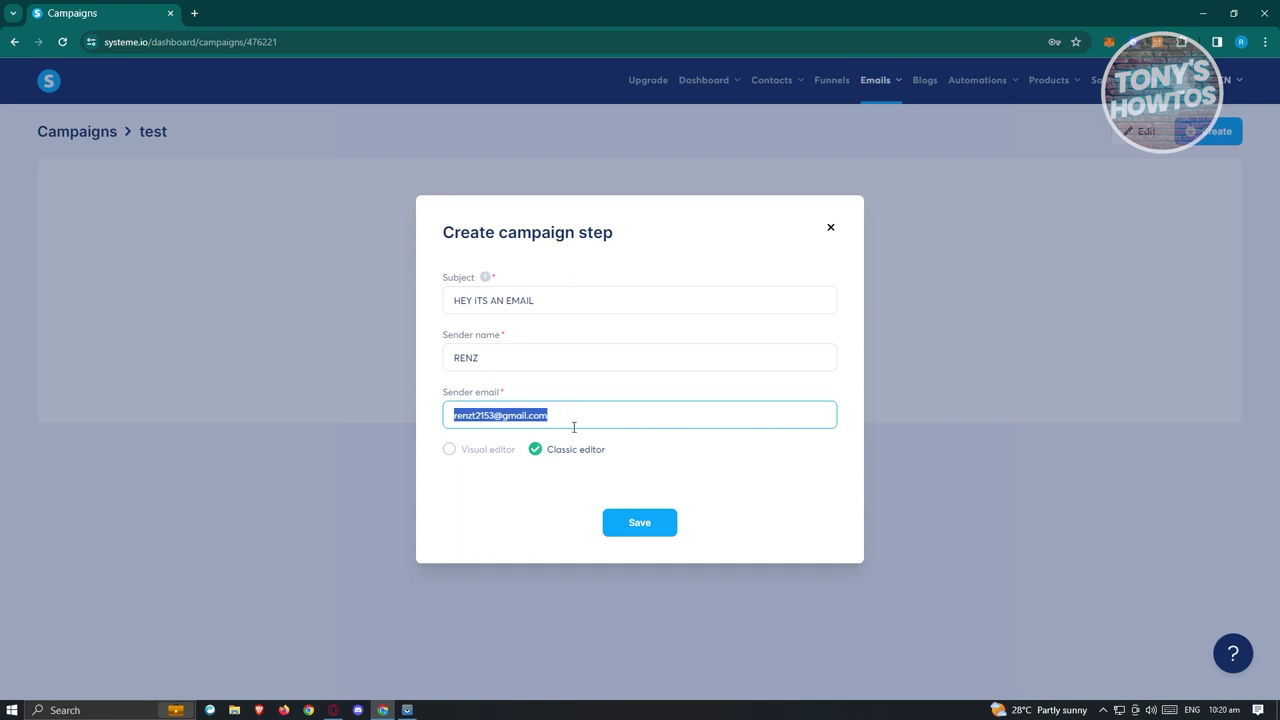
pyautogui.click(459, 470)
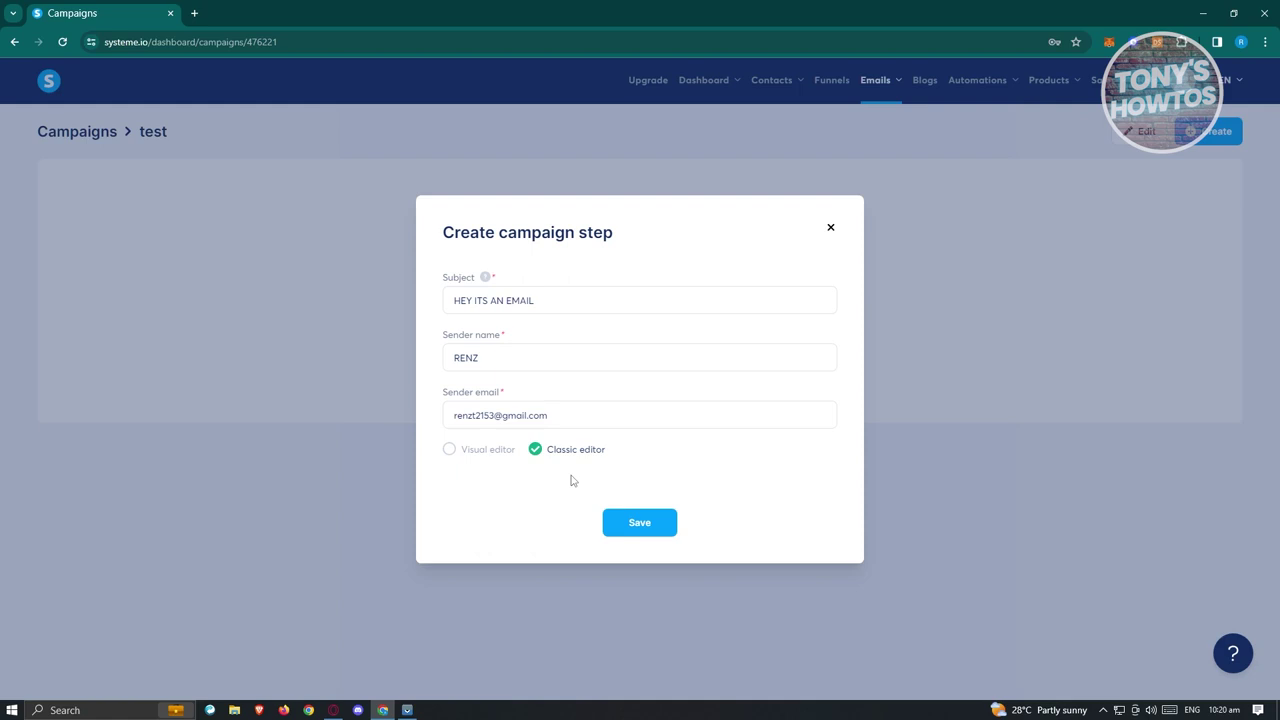
pyautogui.click(449, 450)
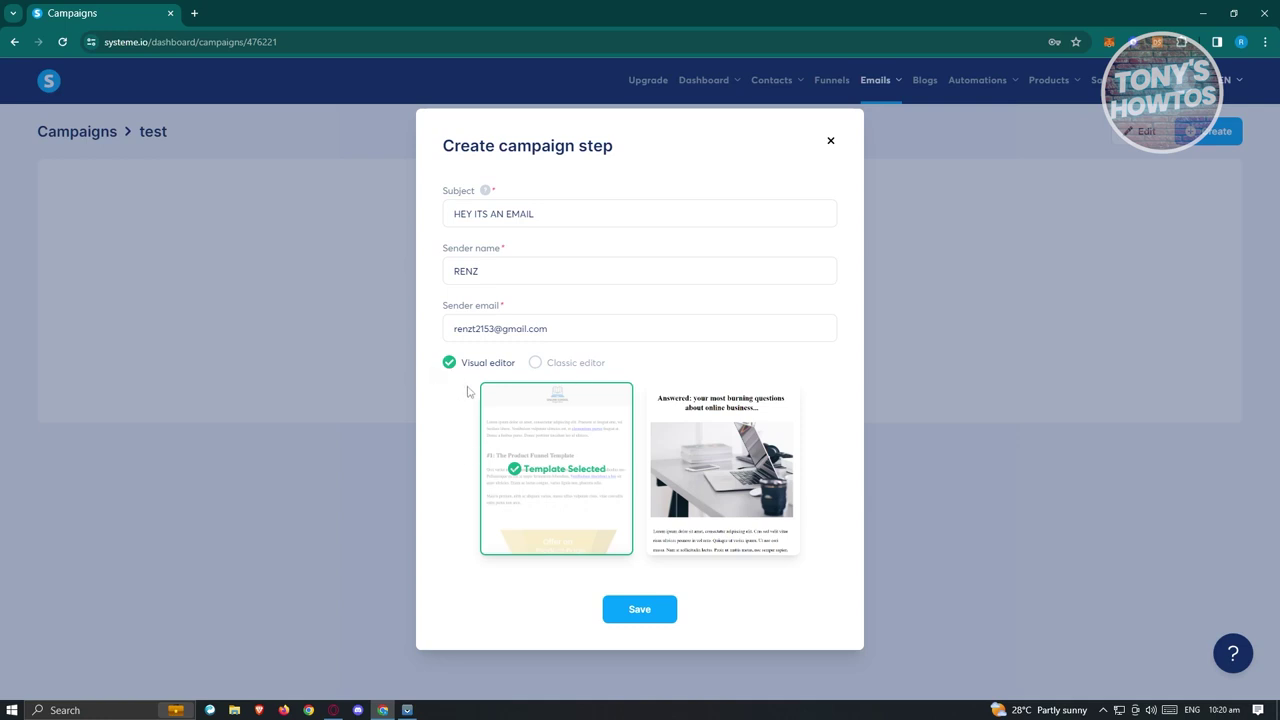
pyautogui.click(640, 610)
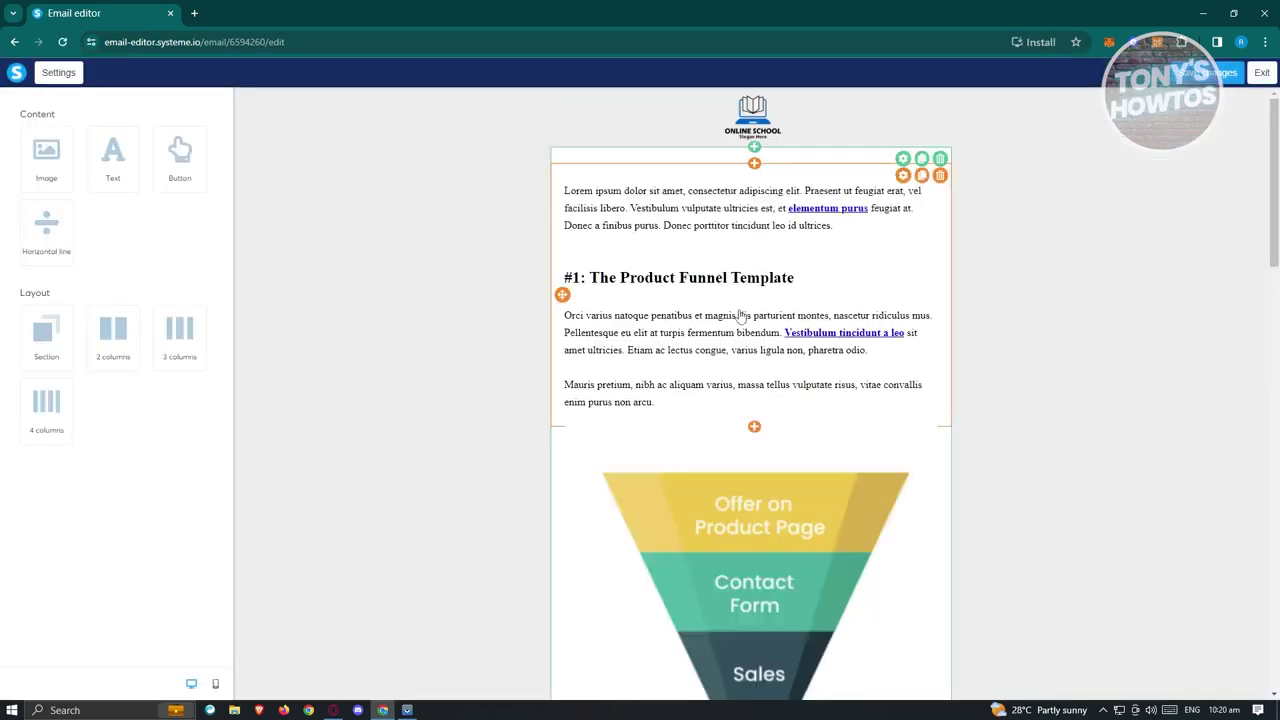
# - Look over the email template and view the settings of the product funnel image
pyautogui.scroll(-1, 803, 383)
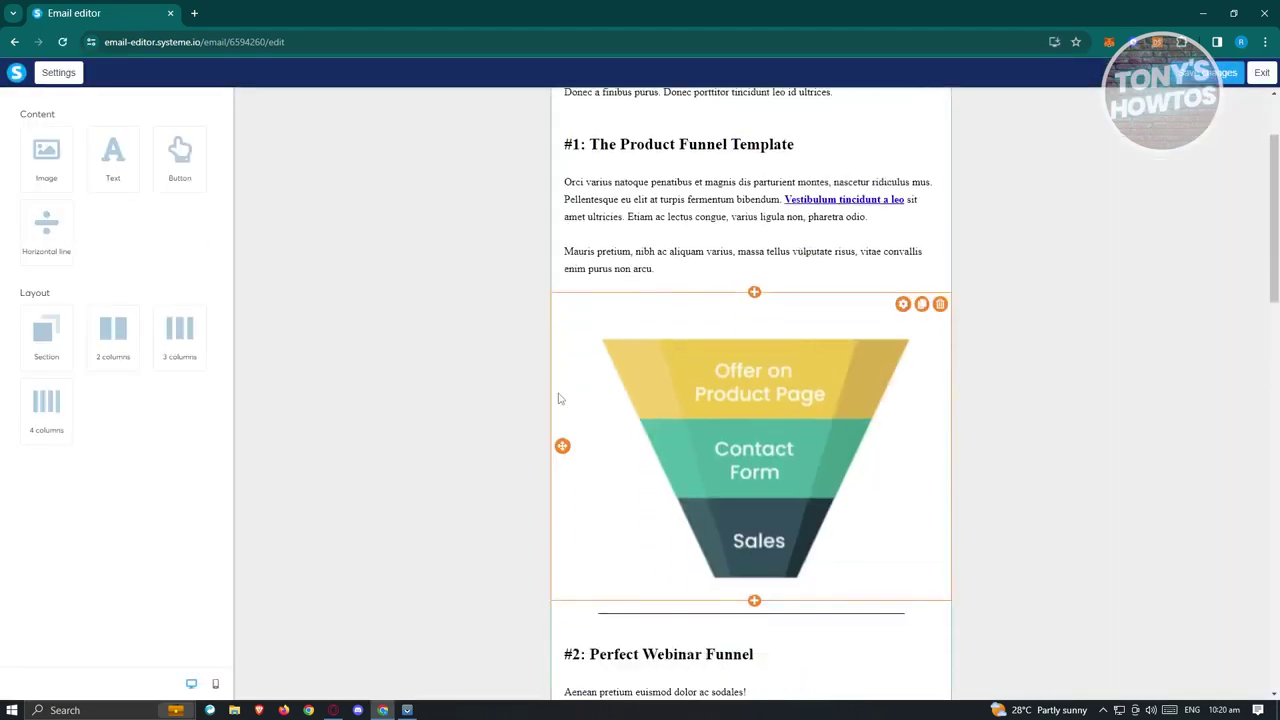
pyautogui.scroll(1, 620, 400)
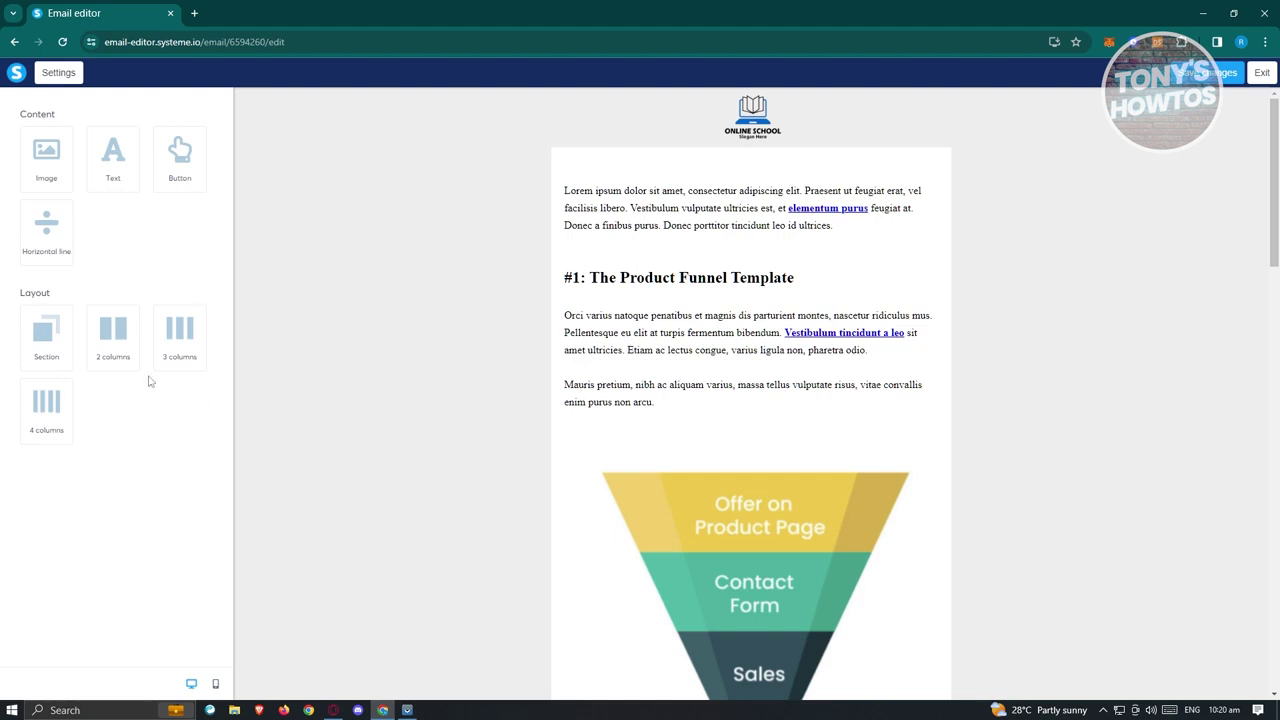
pyautogui.click(850, 532)
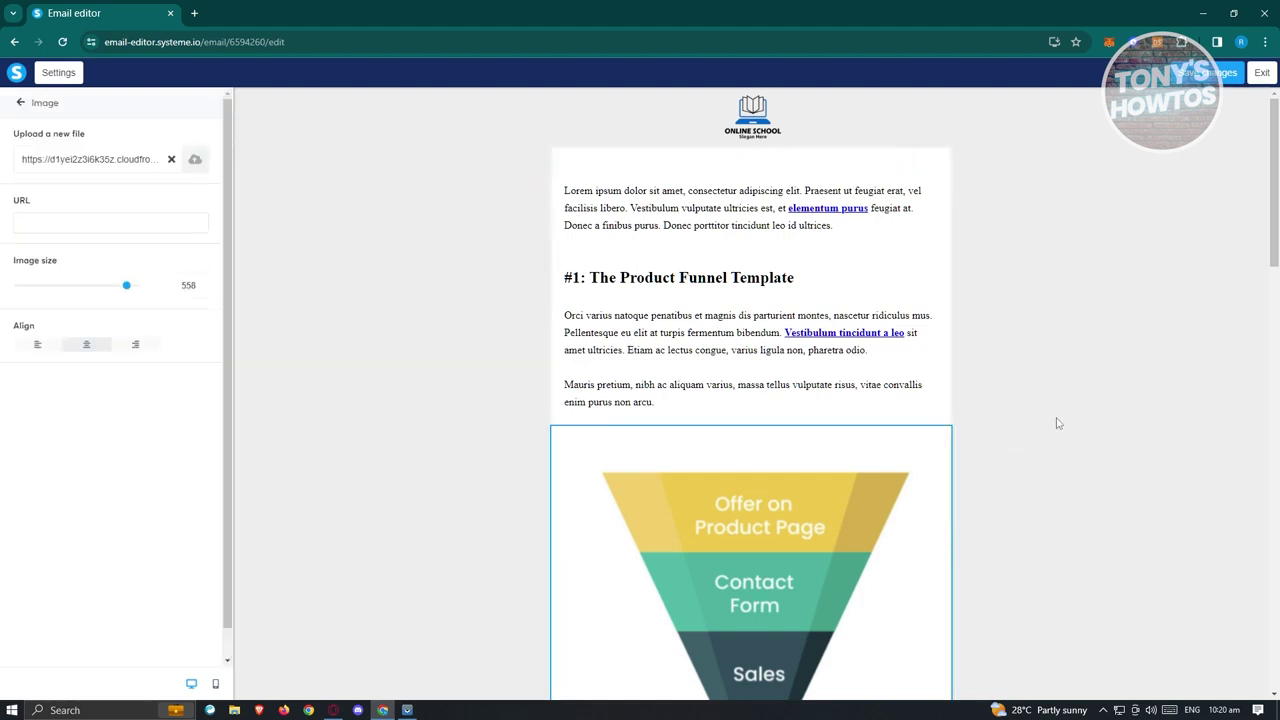
pyautogui.click(437, 399)
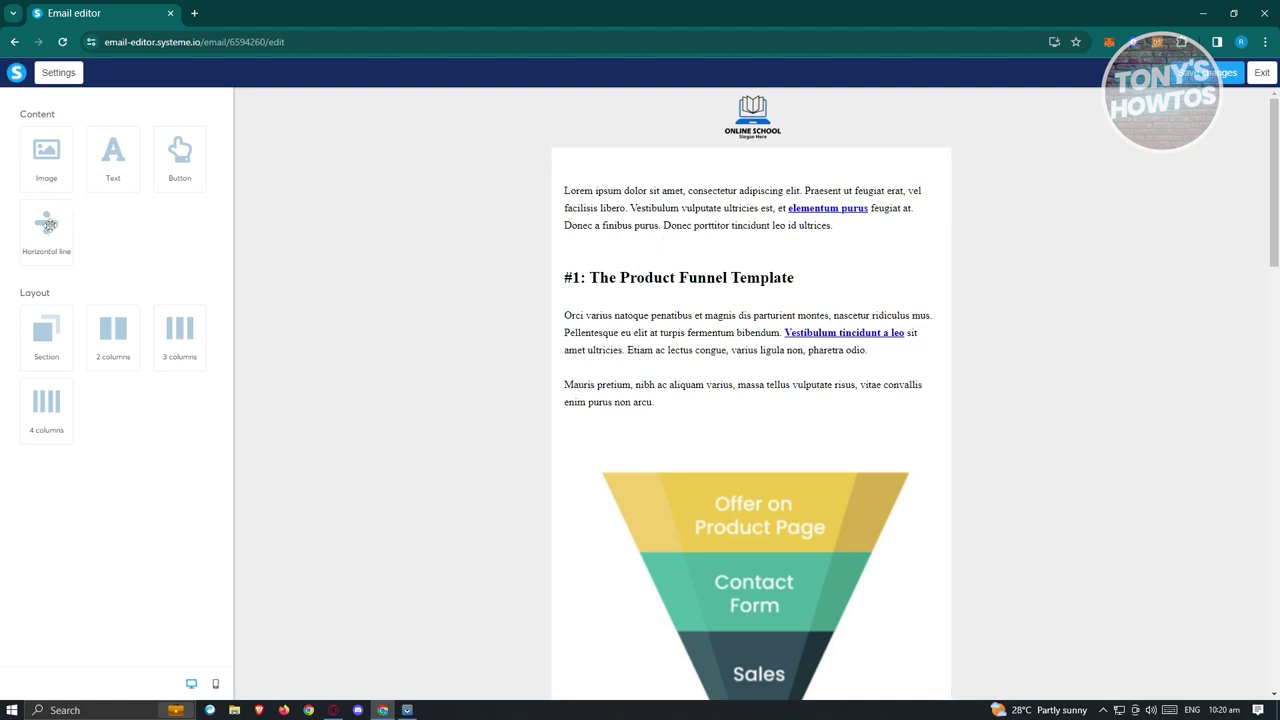
# - Insert an image block above the email's opening text, and remove it again
pyautogui.moveTo(49, 170); pyautogui.dragTo(922, 364)
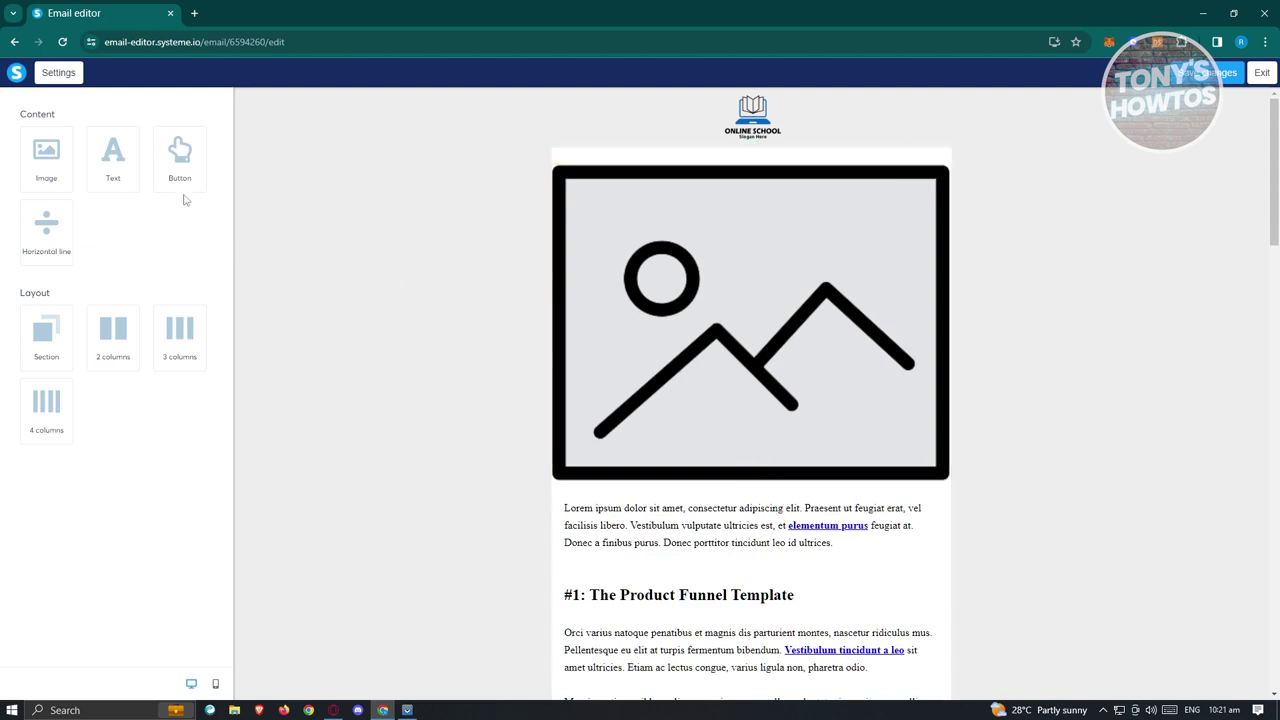
pyautogui.click(777, 292)
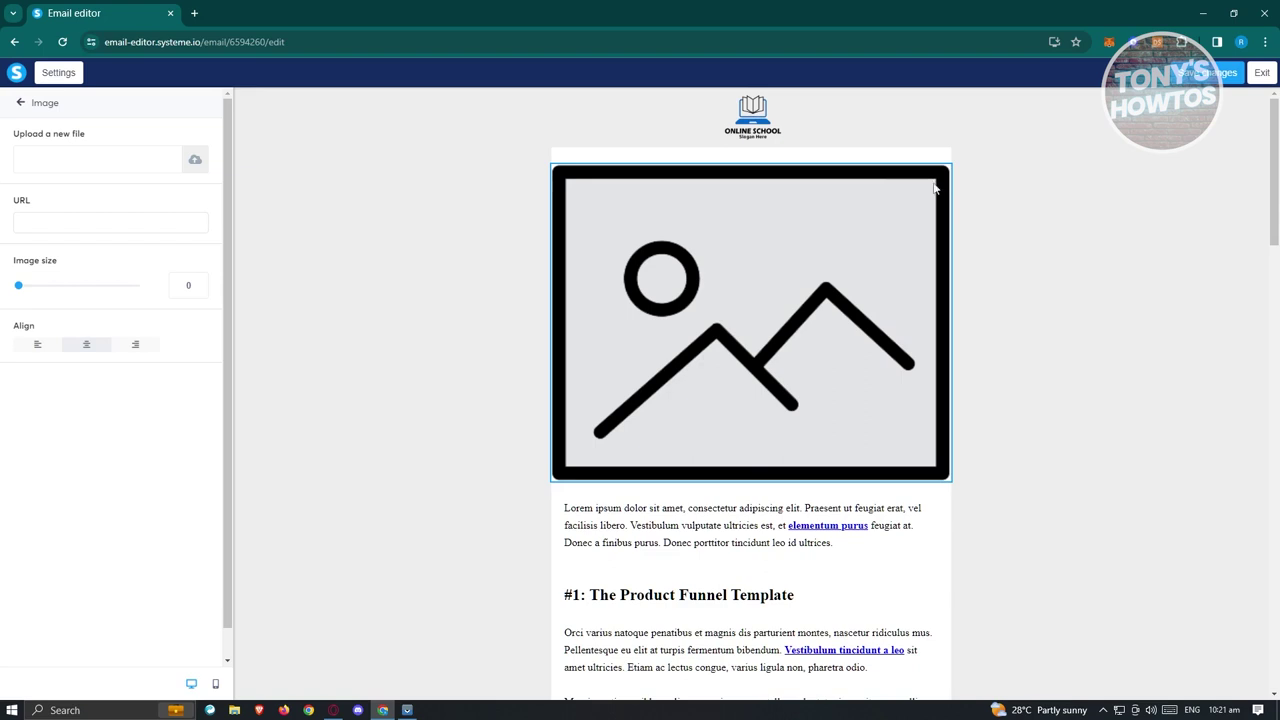
pyautogui.click(1106, 200)
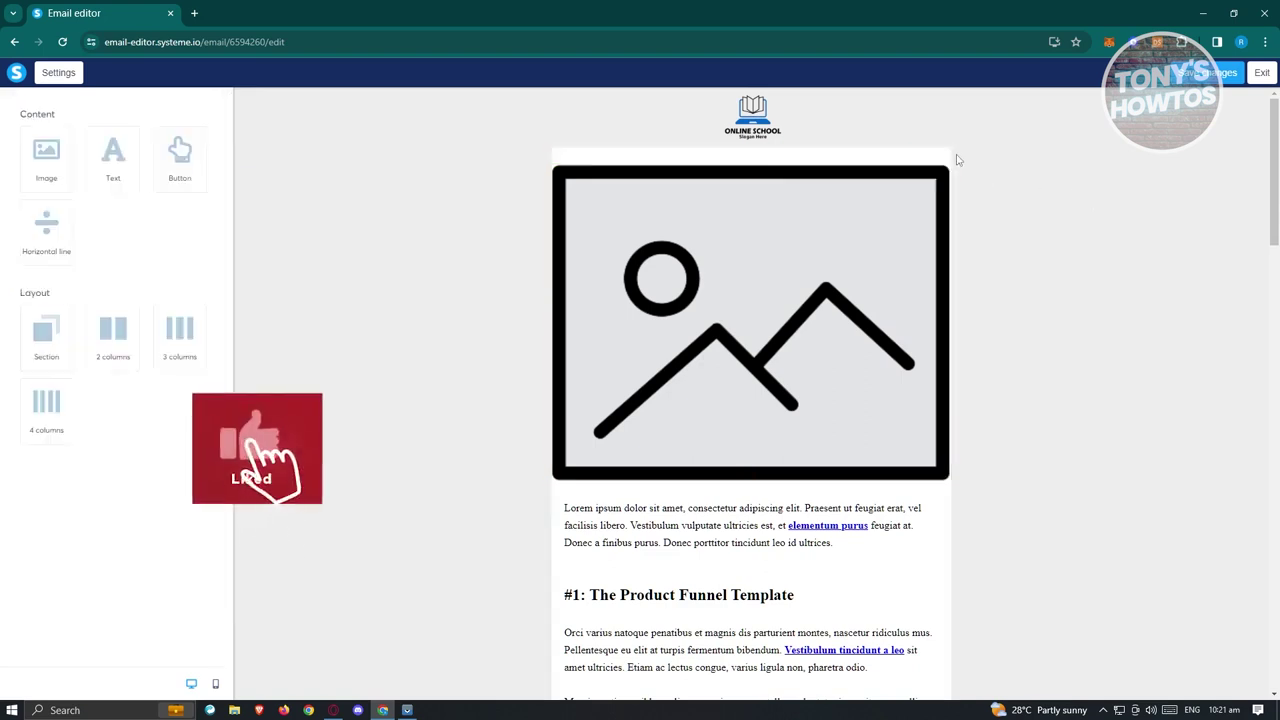
pyautogui.click(940, 175)
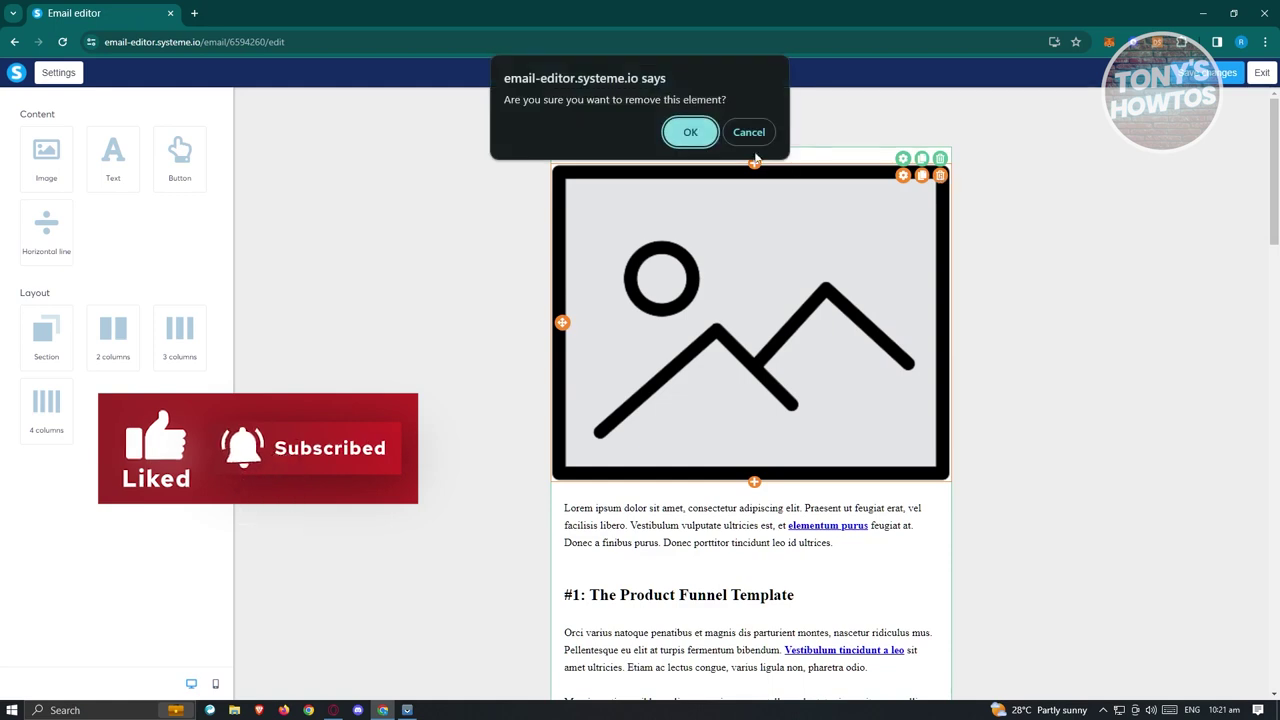
pyautogui.click(691, 134)
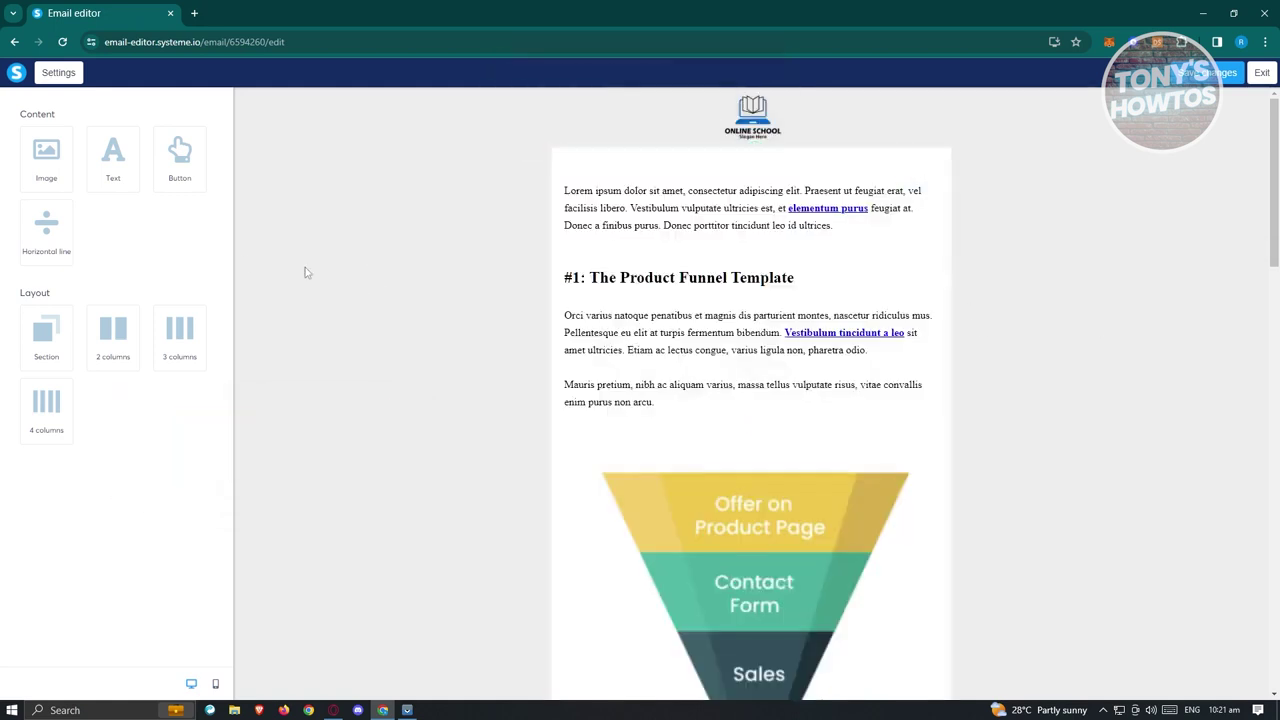
# - Add a button between the first text block and the product funnel image, and review its settings
pyautogui.moveTo(191, 176); pyautogui.dragTo(950, 426)
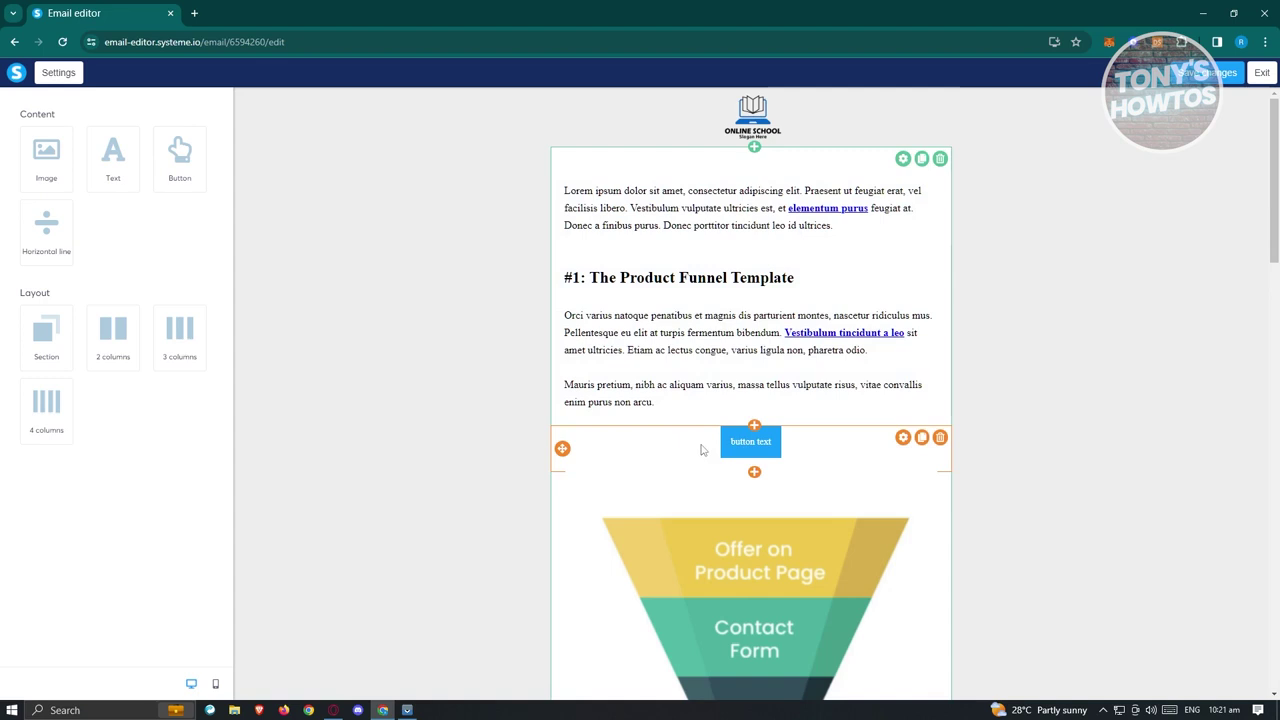
pyautogui.click(810, 453)
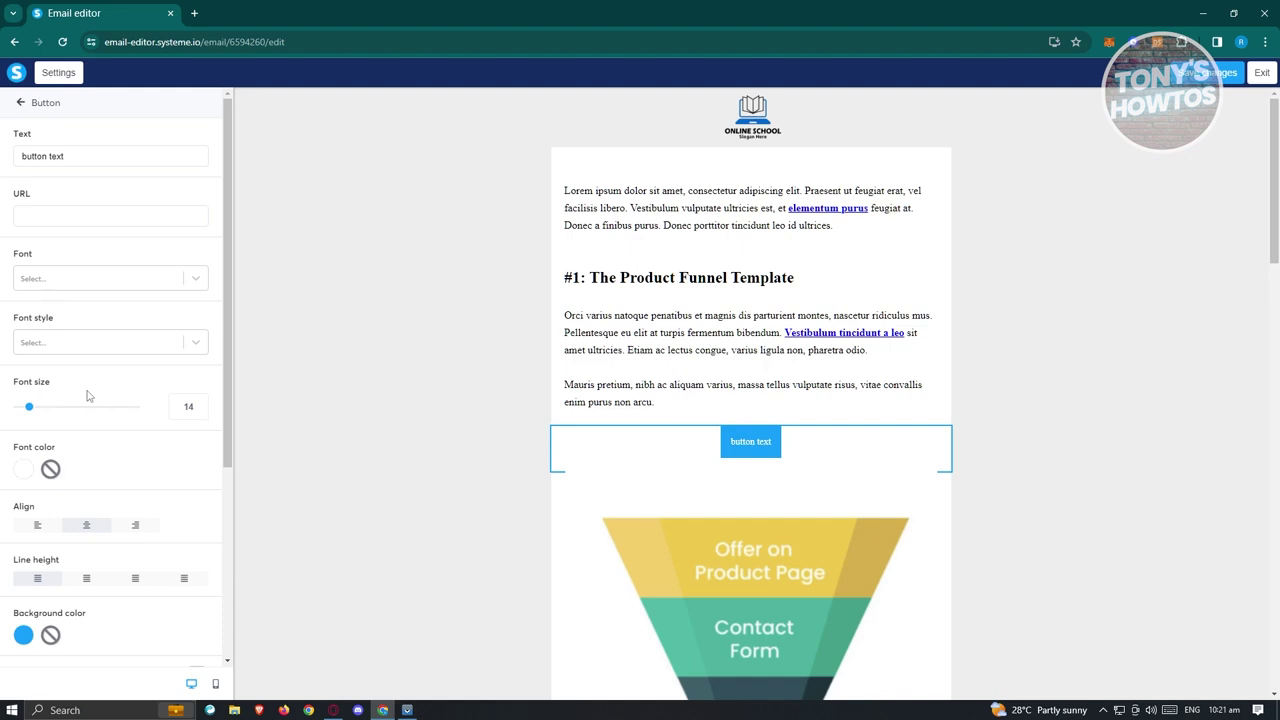
pyautogui.scroll(-5, 90, 400)
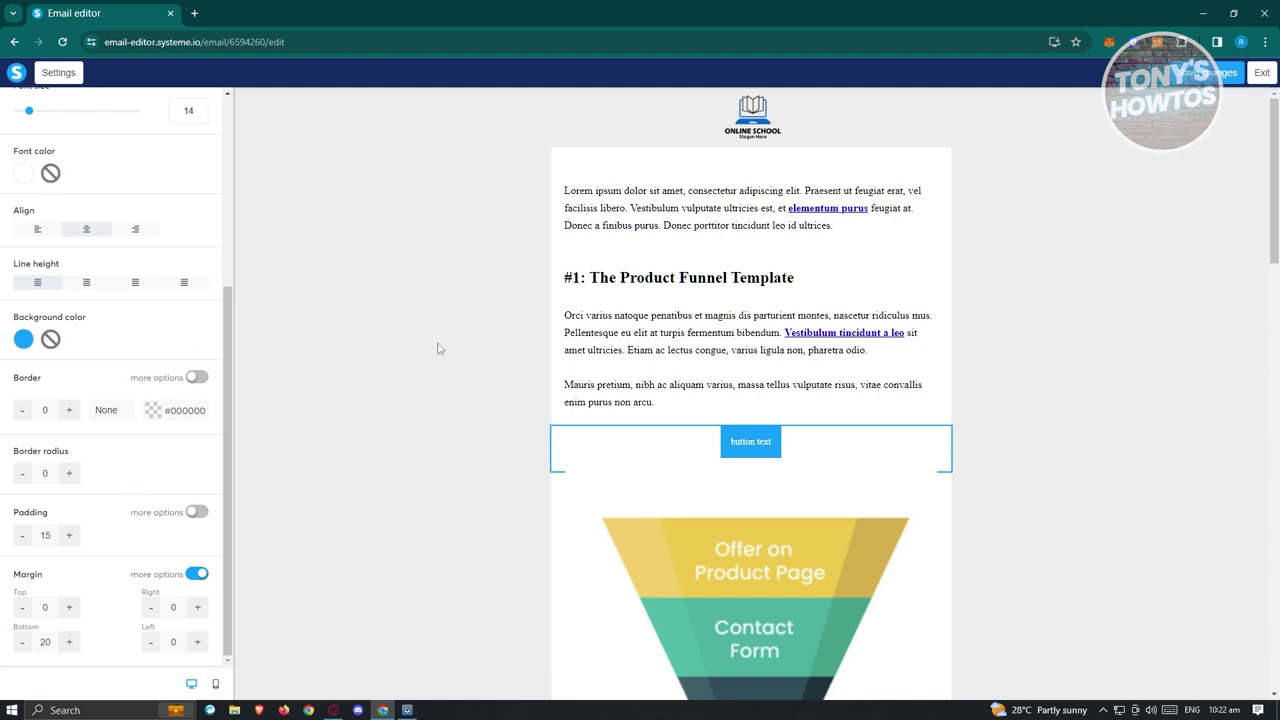
# - Replace the opening words of the paragraph under "#1: The Product Funnel Template", up to within "fermentum", with "HUYBNJ"
pyautogui.click(682, 342)
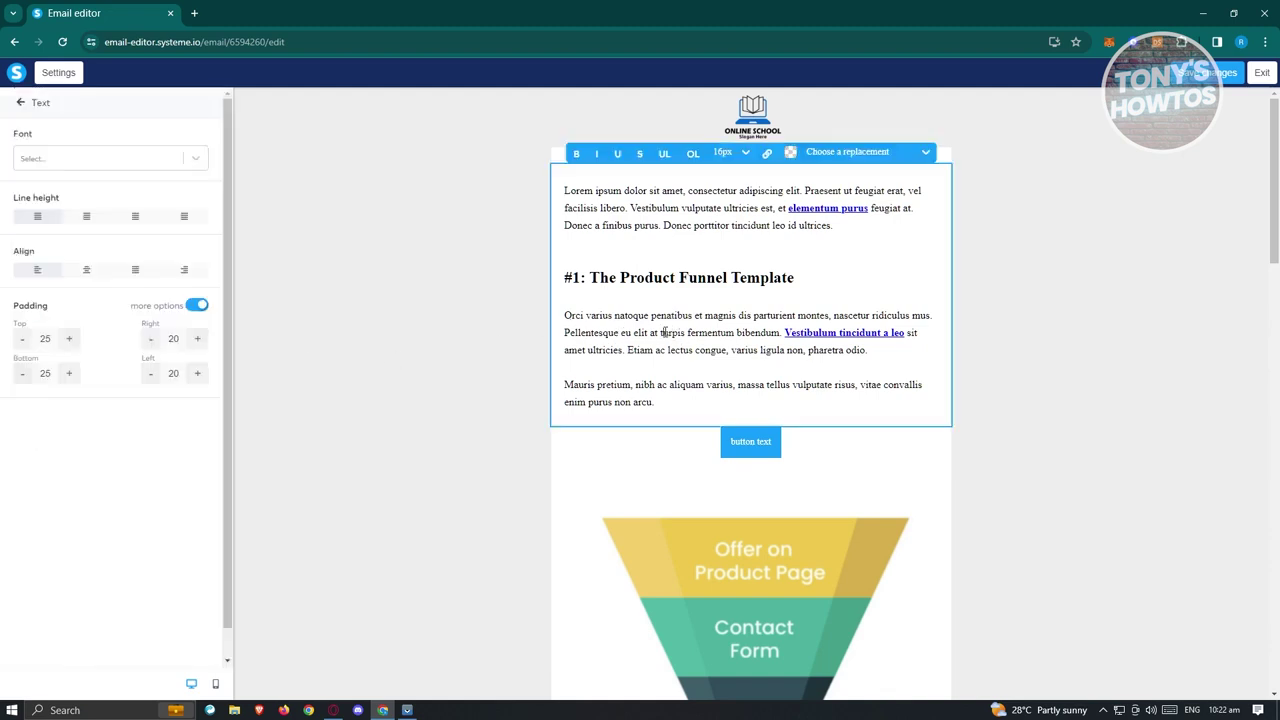
pyautogui.moveTo(719, 330); pyautogui.dragTo(565, 315)
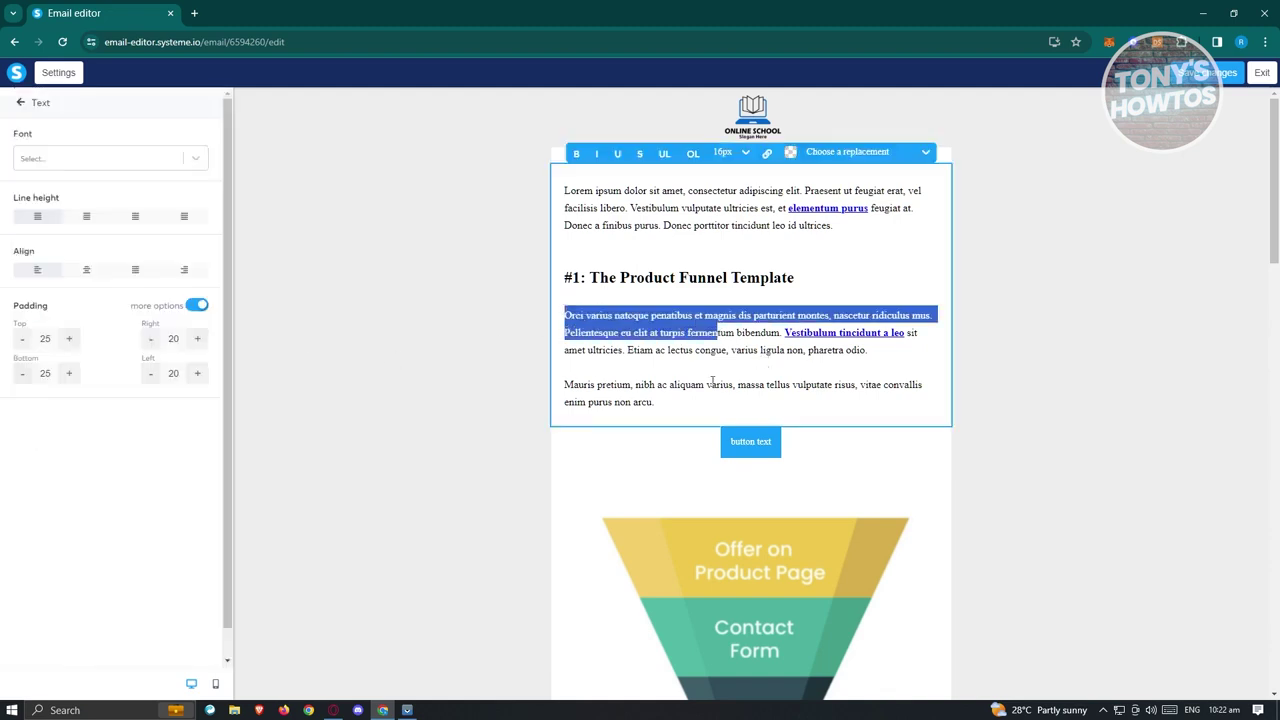
pyautogui.write('HUYBNJ')
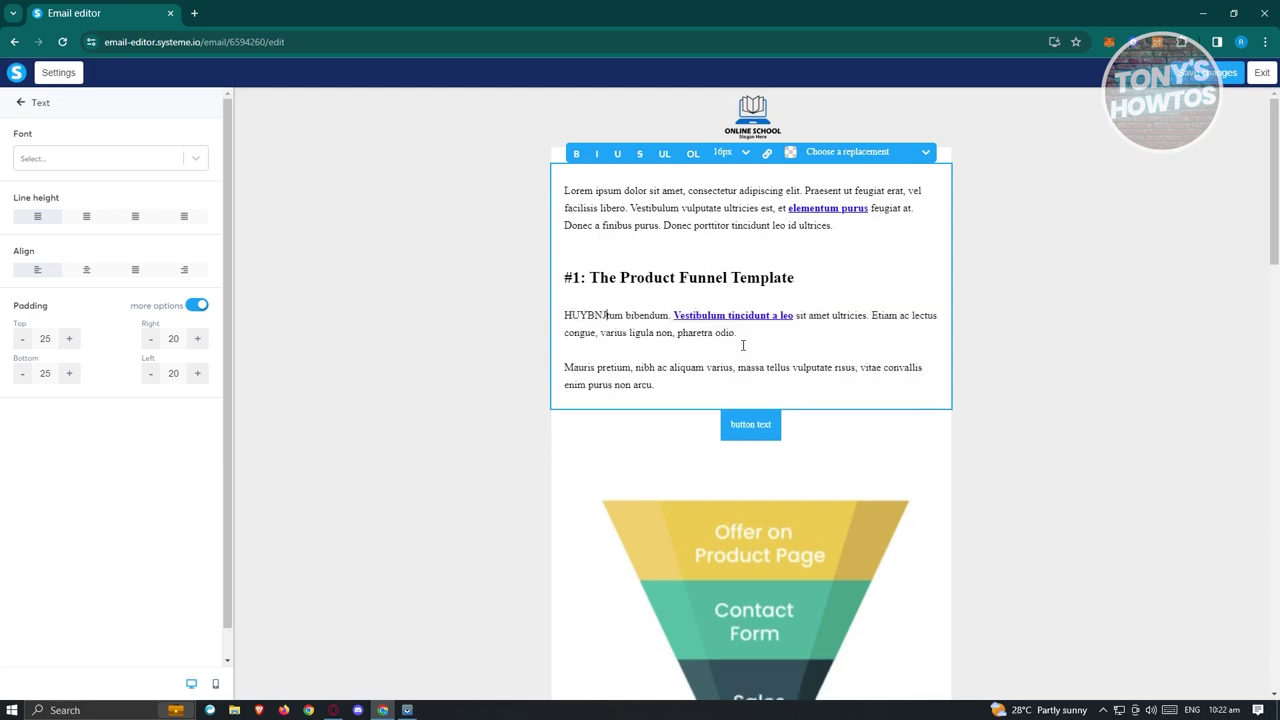
pyautogui.click(1137, 327)
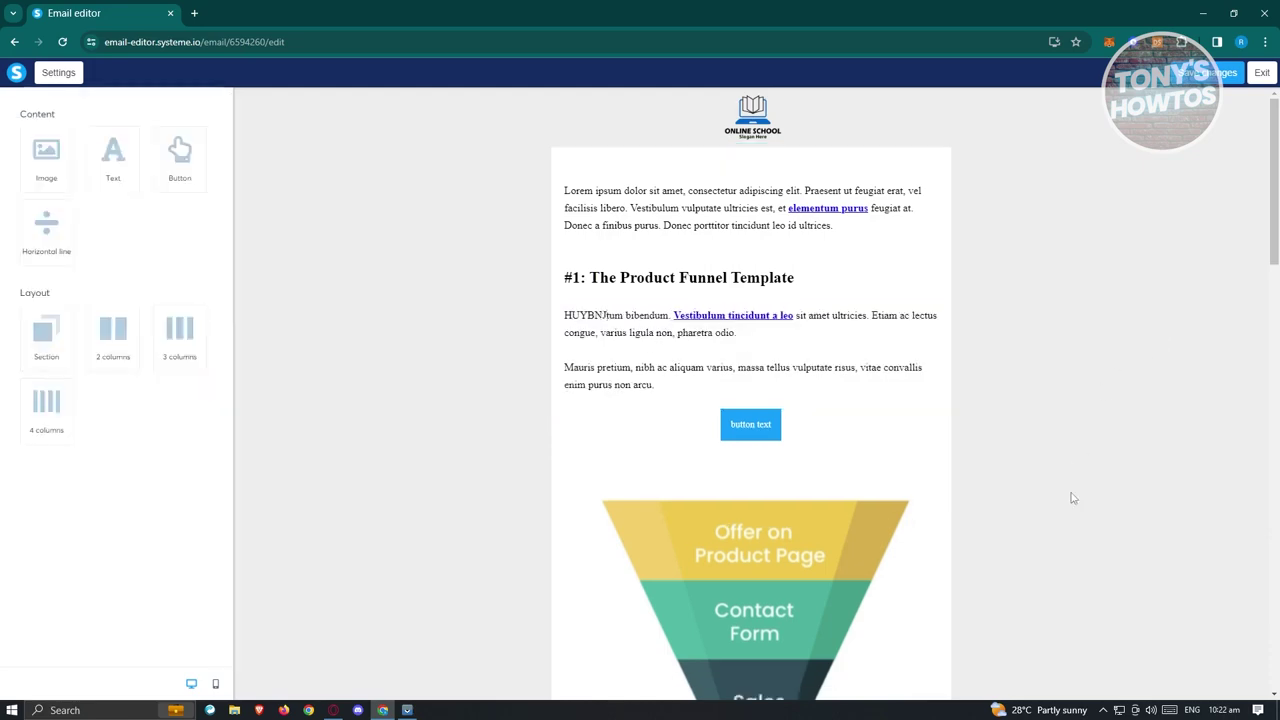
# - Look through the rest of the email, exit the visual editor, and review the body on the email's page
pyautogui.scroll(-10, 1075, 499)
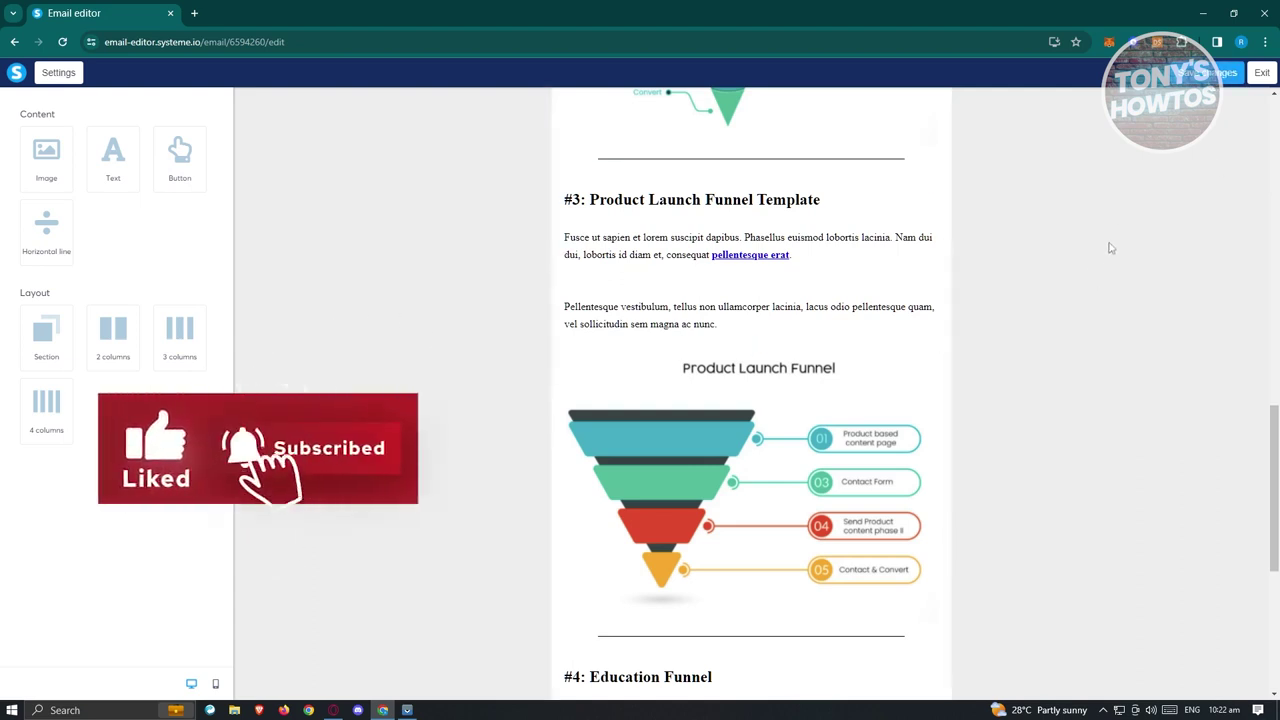
pyautogui.click(1262, 72)
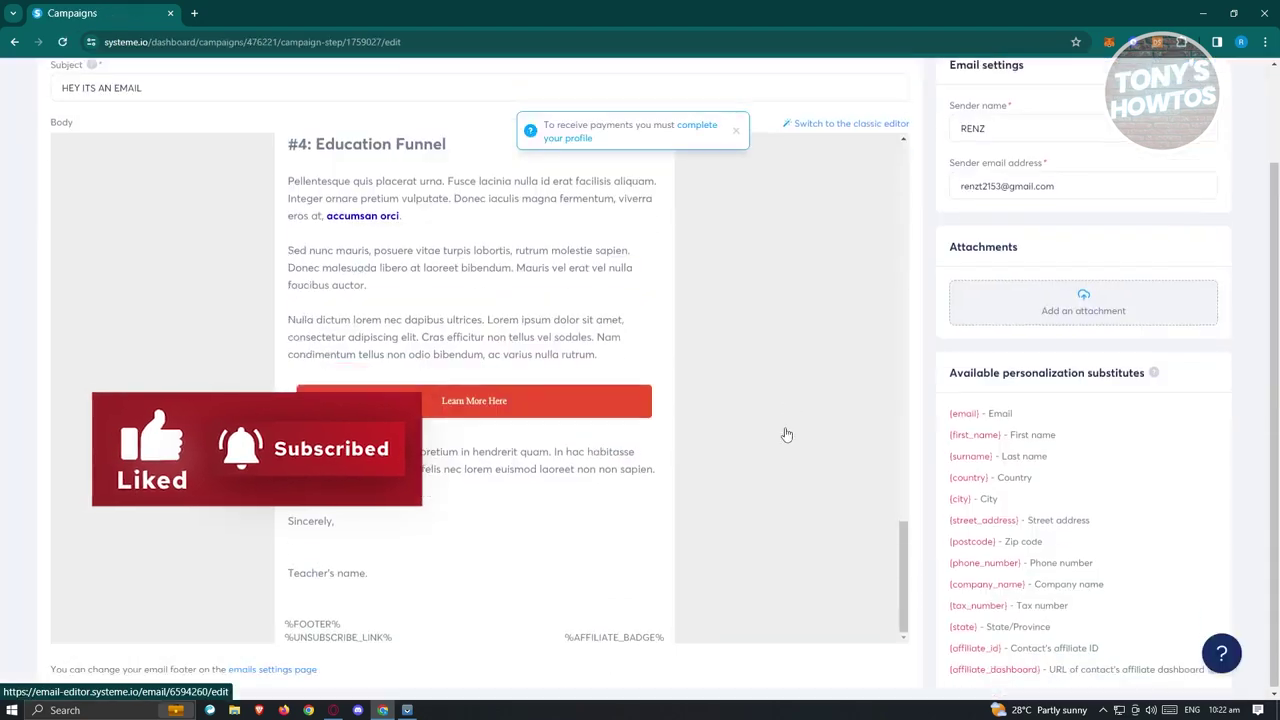
pyautogui.scroll(10, 831, 509)
pyautogui.scroll(5, 873, 545)
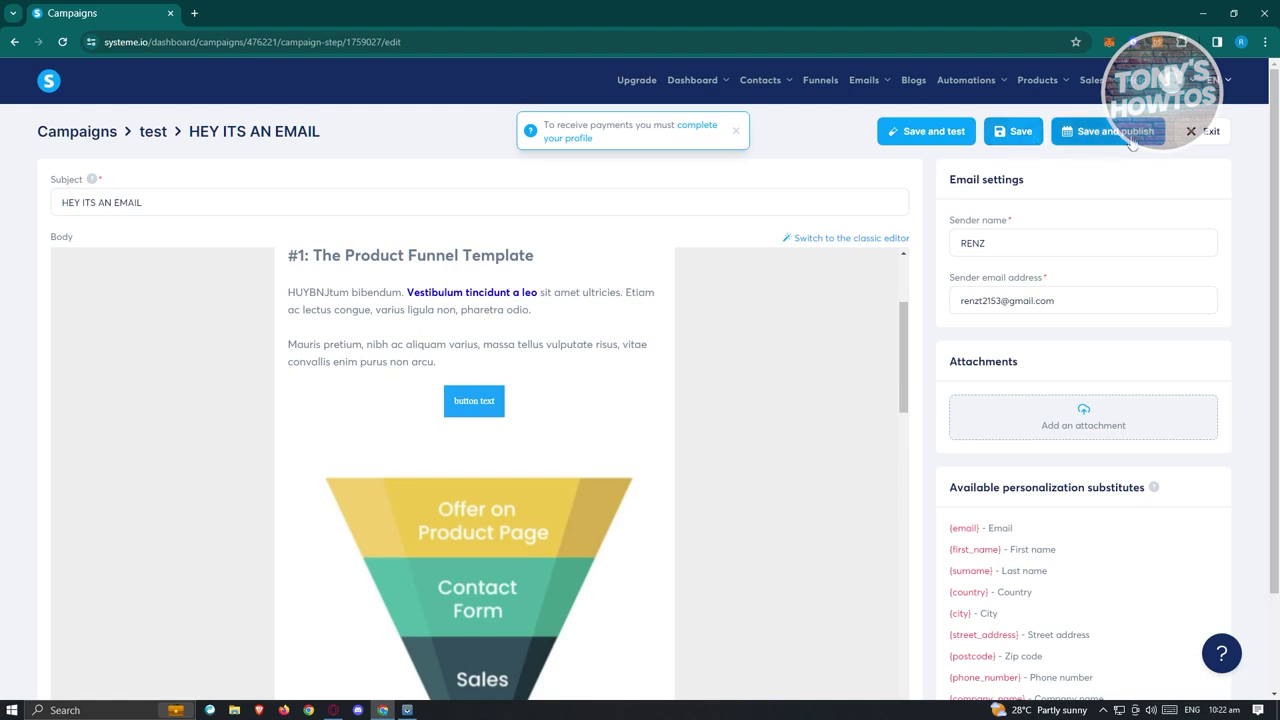
# - View the option to save and send a test email, and dismiss it without sending
pyautogui.click(955, 132)
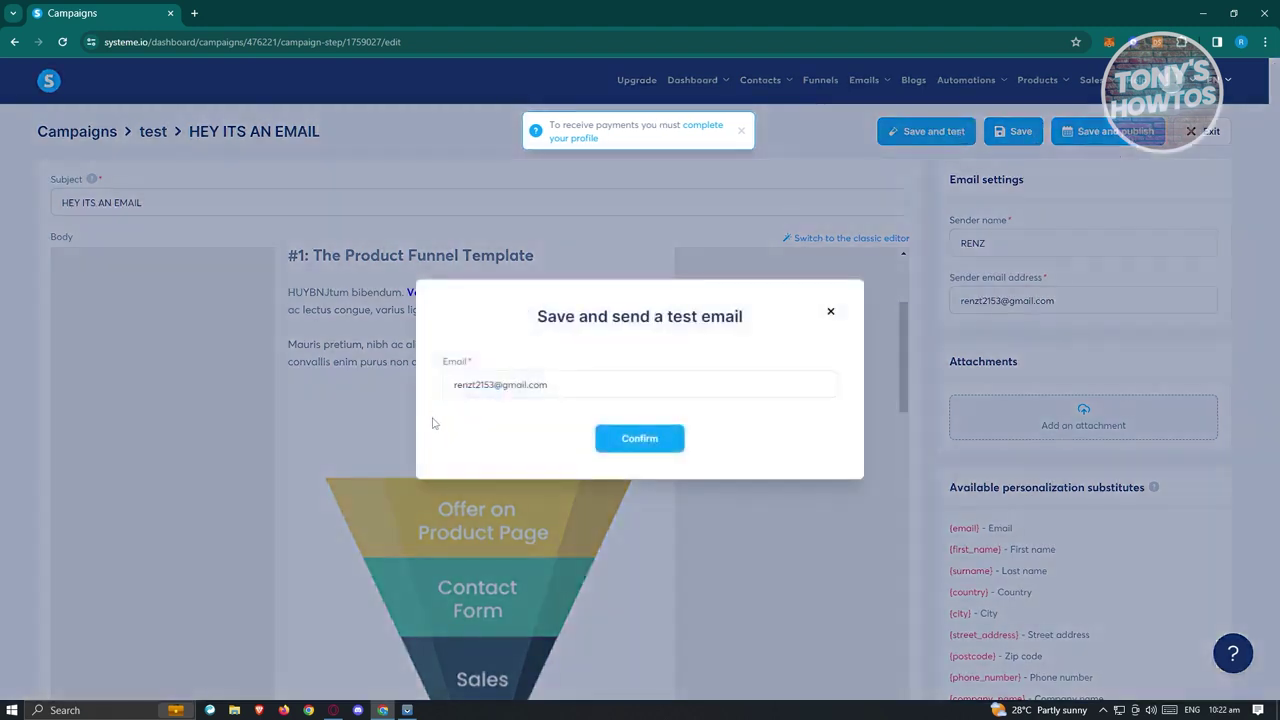
pyautogui.click(830, 311)
pyautogui.scroll(3, 600, 430)
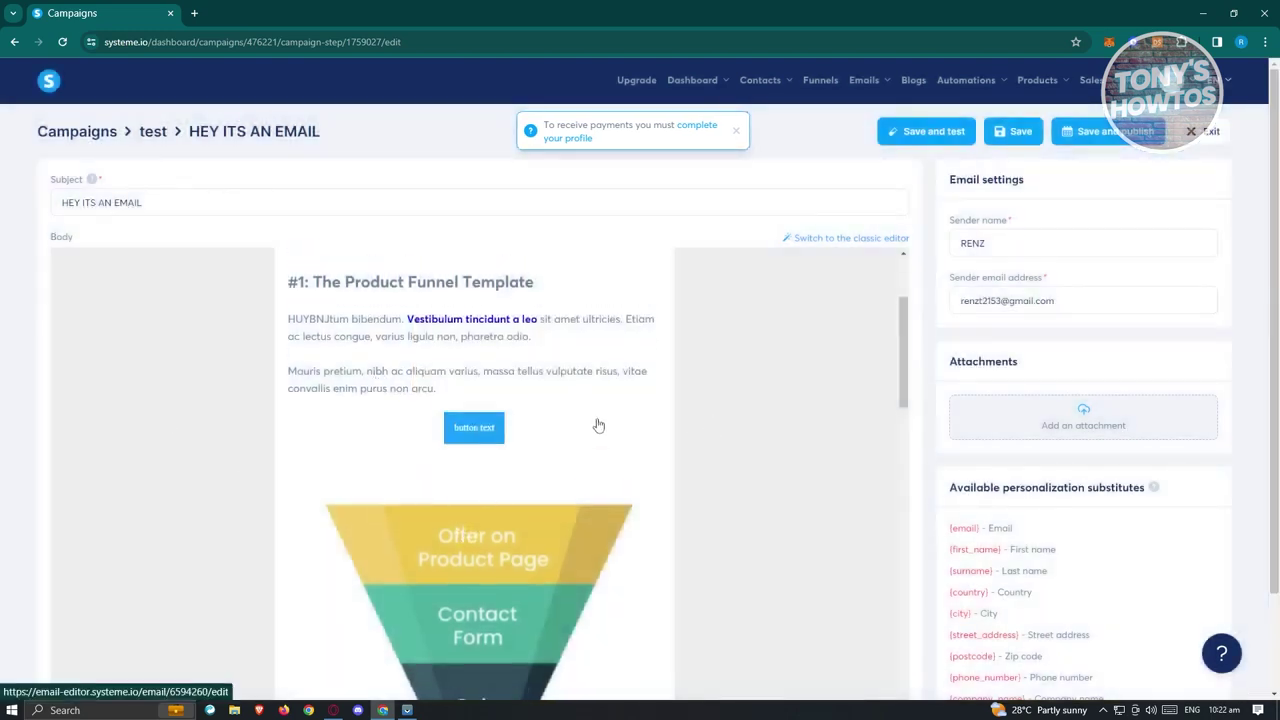
# - Start publishing the email, review the sending order and delay unit options, and activate it with a 0-day delay
pyautogui.click(1095, 140)
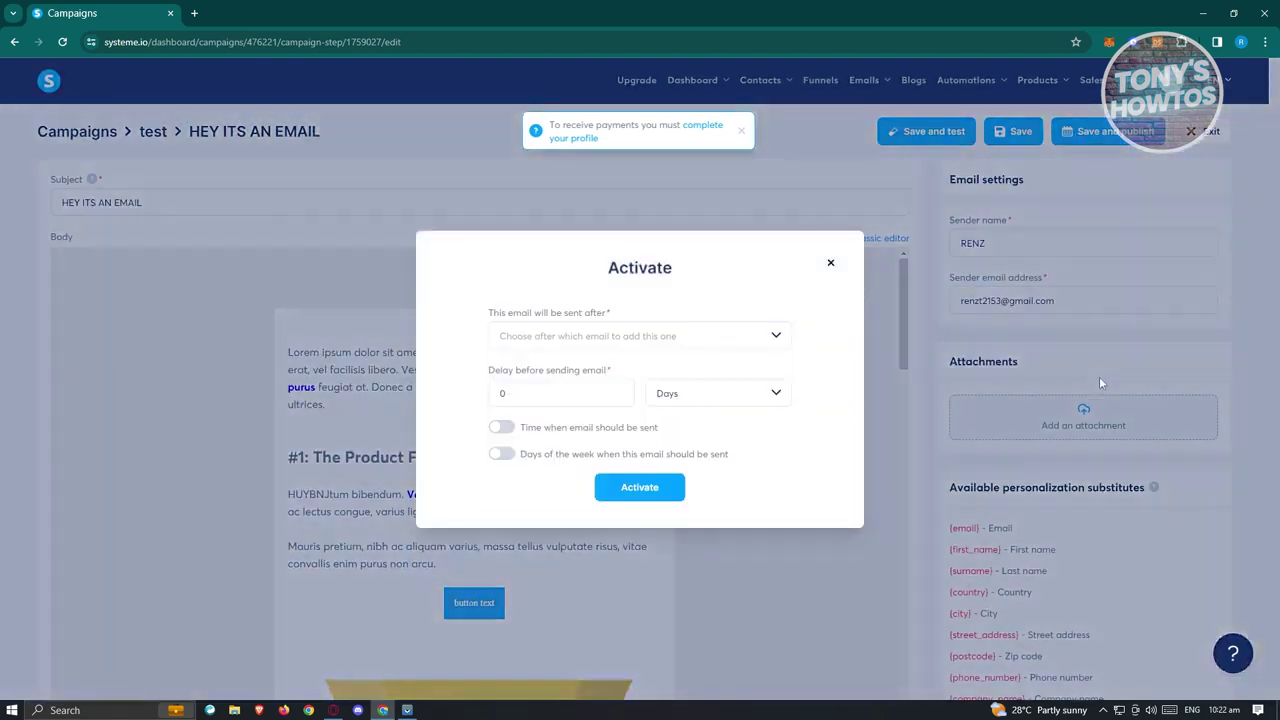
pyautogui.click(777, 339)
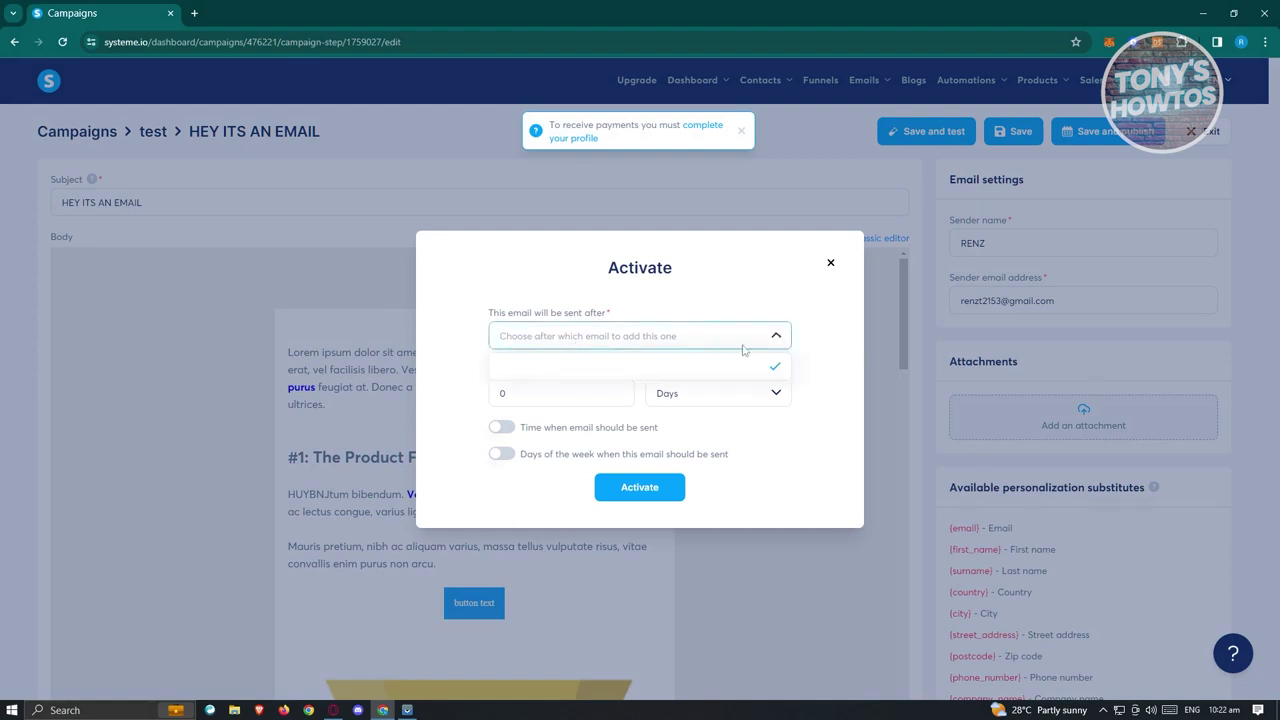
pyautogui.click(631, 368)
pyautogui.click(817, 369)
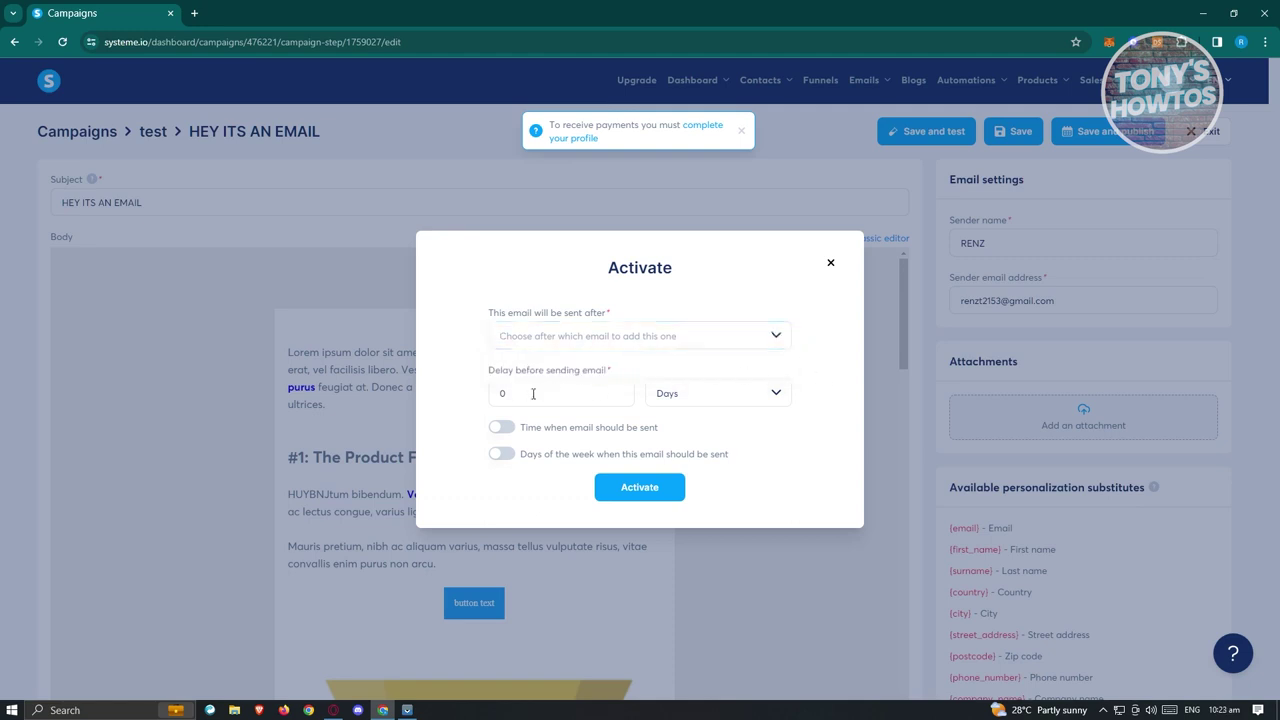
pyautogui.click(779, 395)
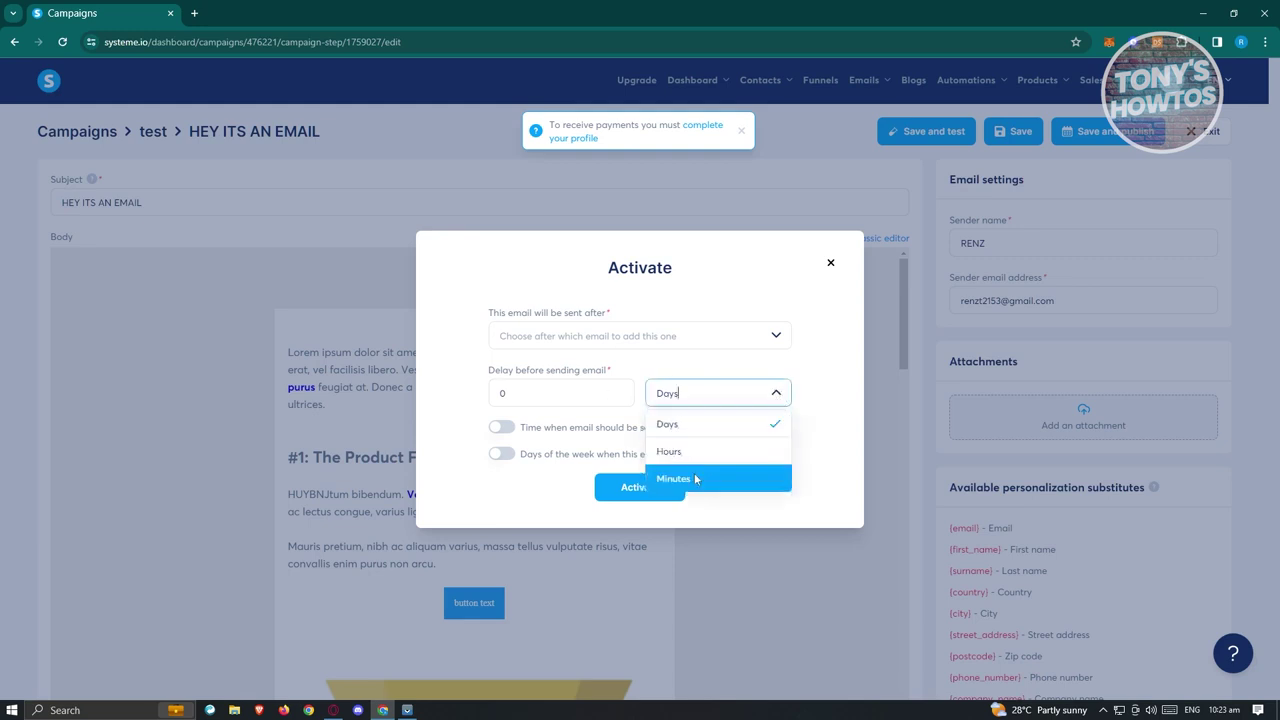
pyautogui.click(437, 389)
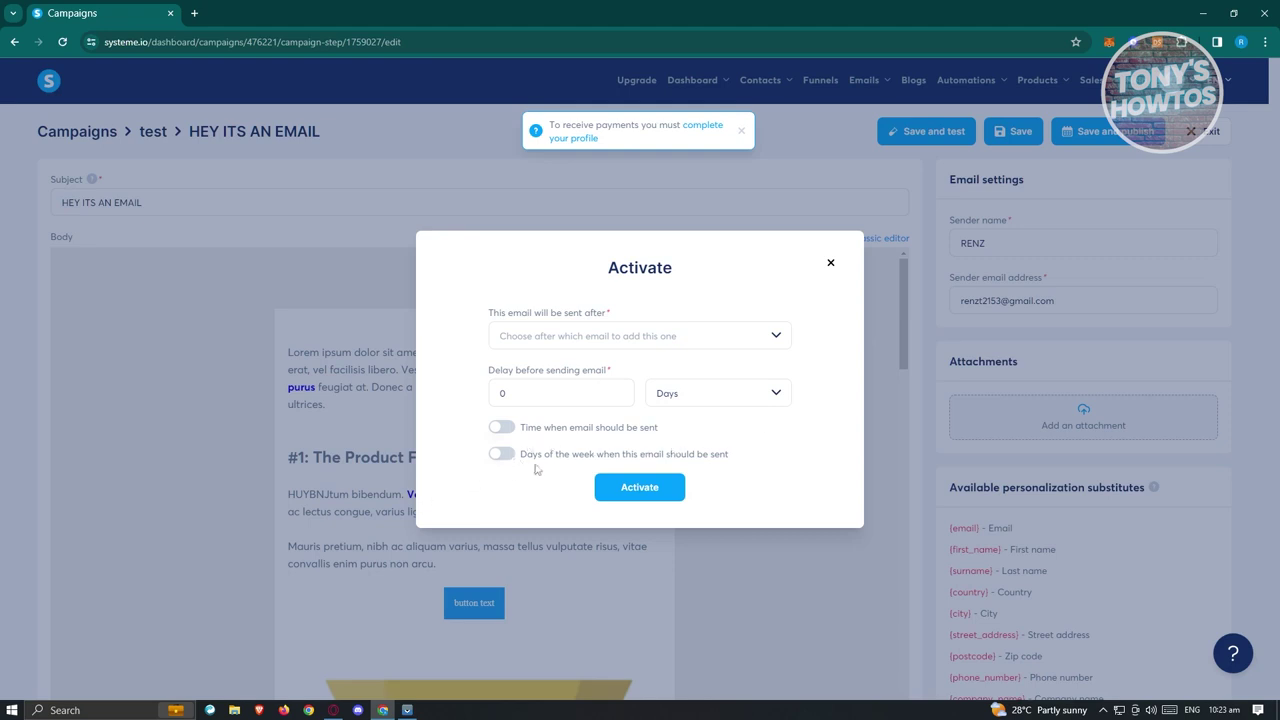
pyautogui.click(672, 488)
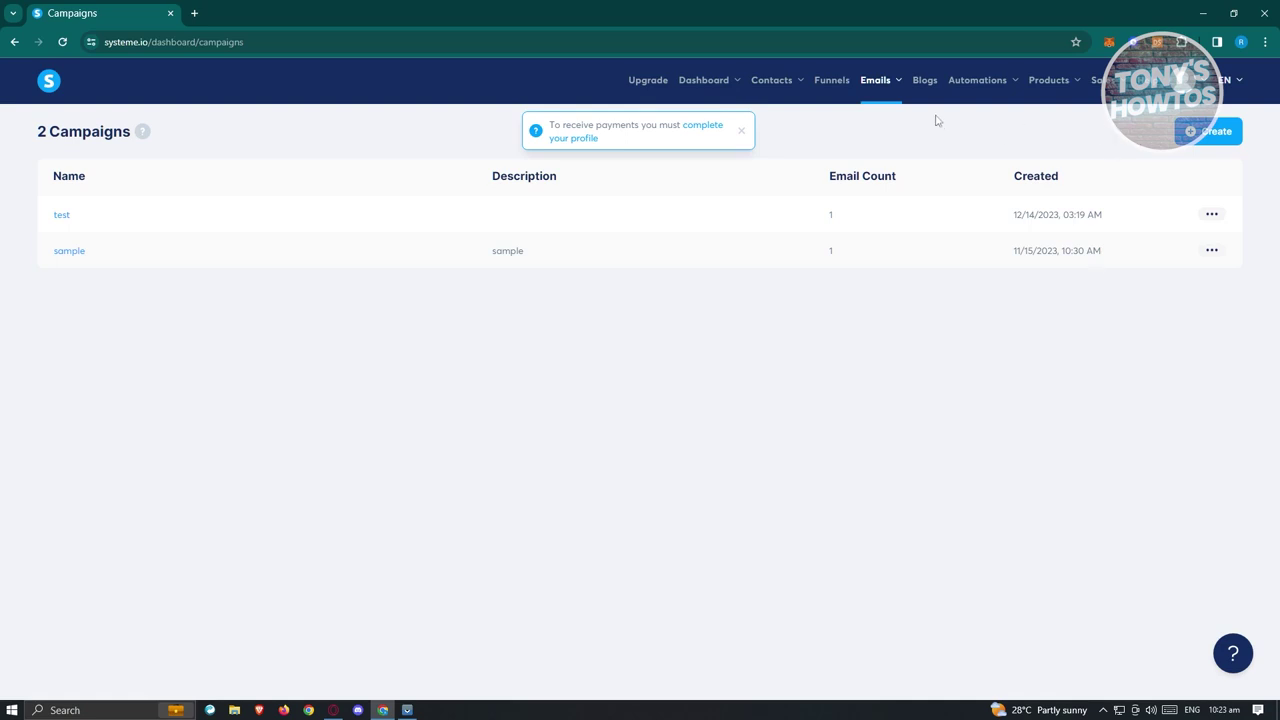
# - Create a funnel named with the account holder's short name, with the goal Build an audience and Australian Dollar as currency
pyautogui.click(834, 86)
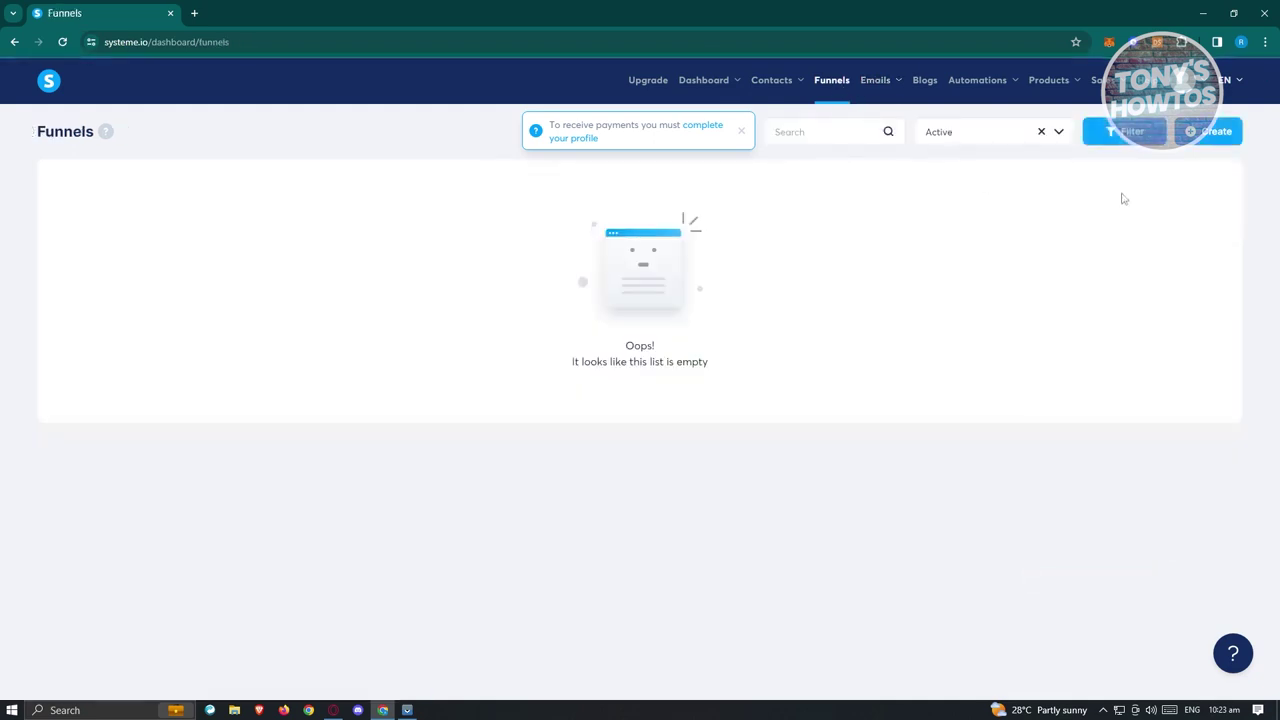
pyautogui.click(1218, 140)
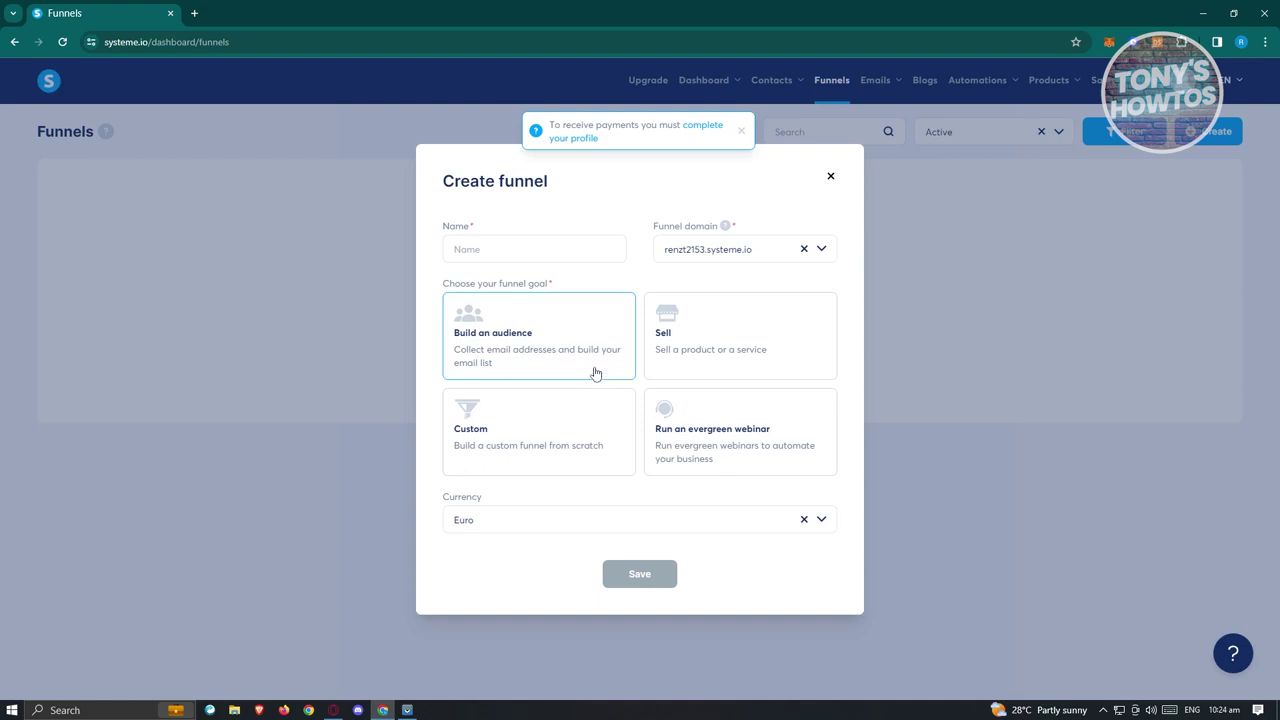
pyautogui.click(595, 373)
pyautogui.click(545, 253)
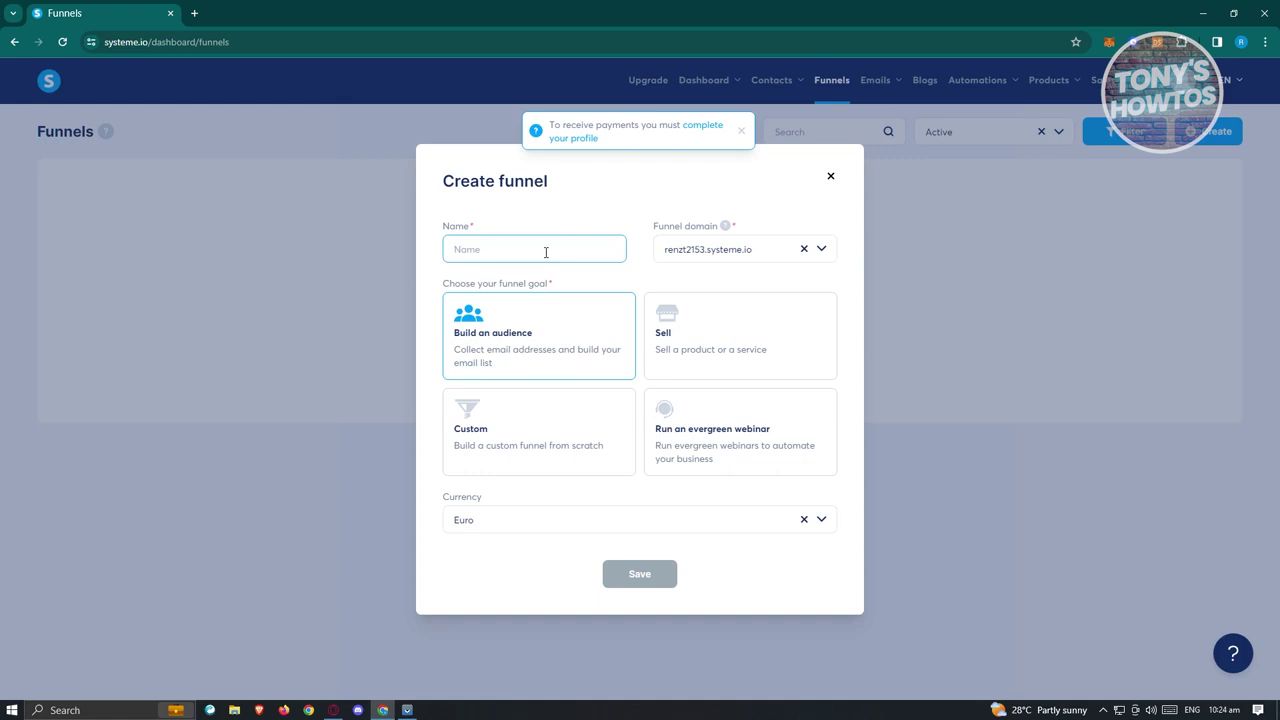
pyautogui.write('RENZT')
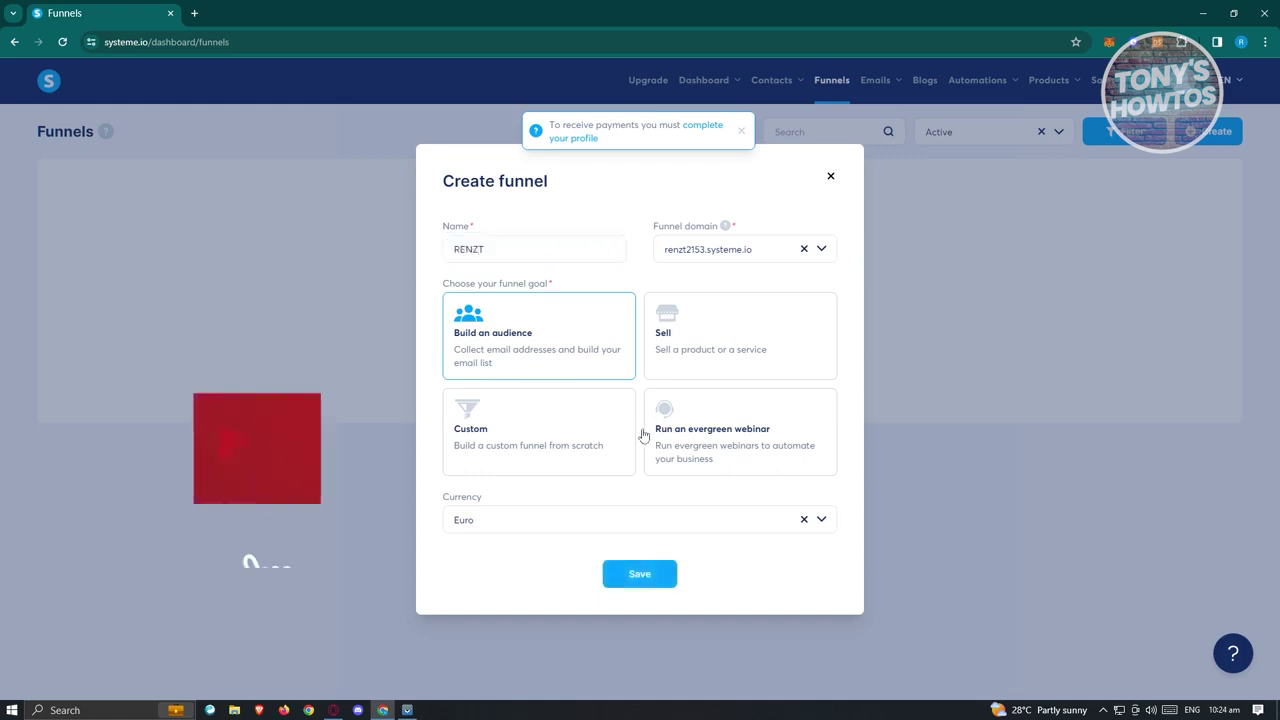
pyautogui.click(821, 526)
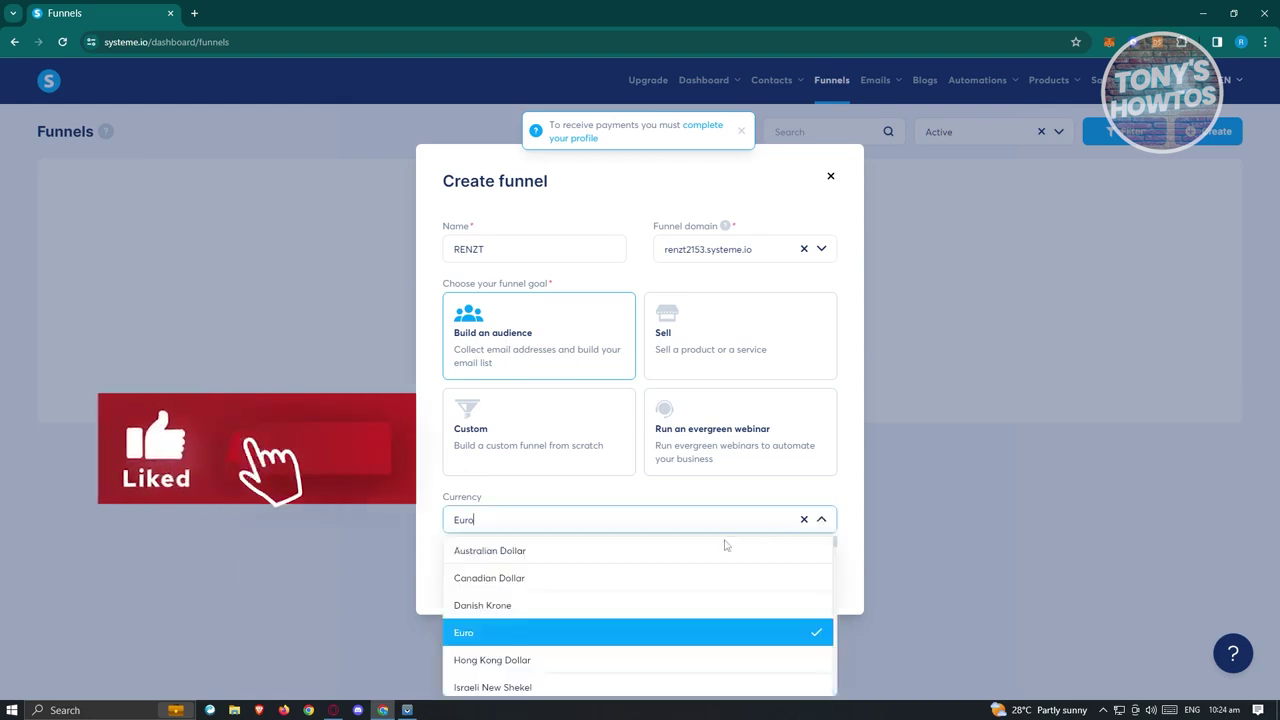
pyautogui.click(489, 552)
pyautogui.click(639, 574)
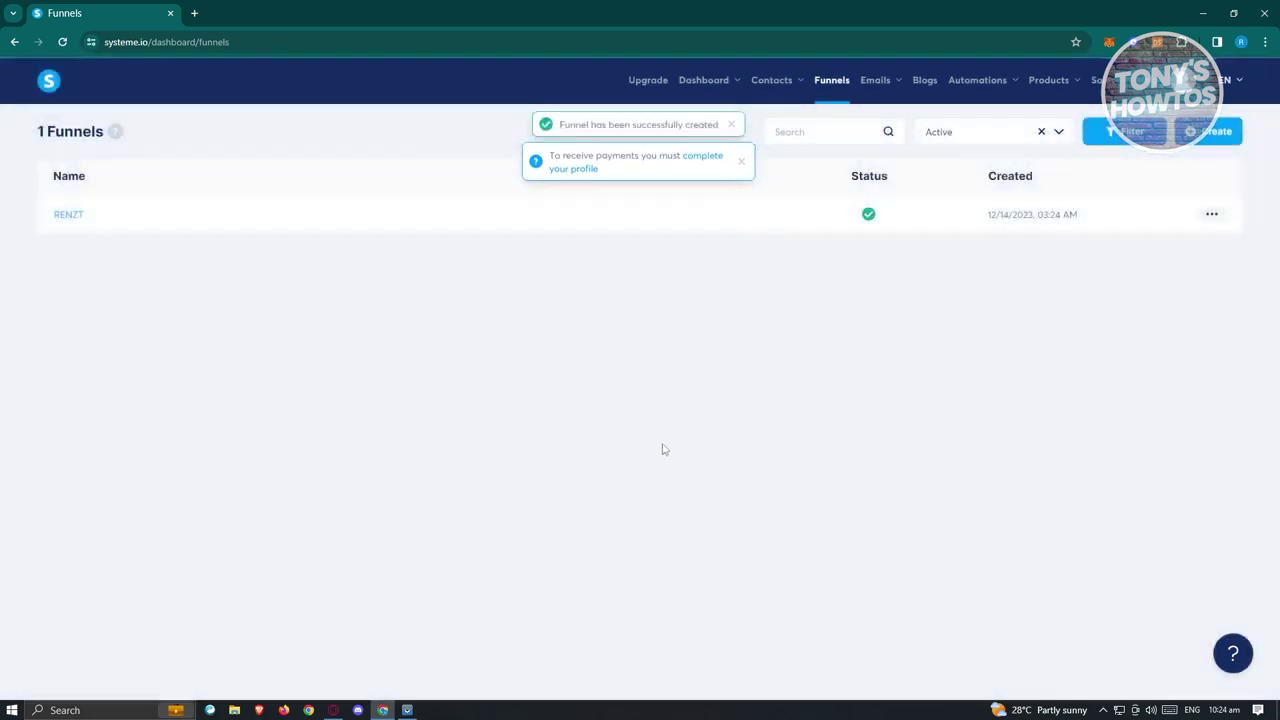
pyautogui.click(70, 217)
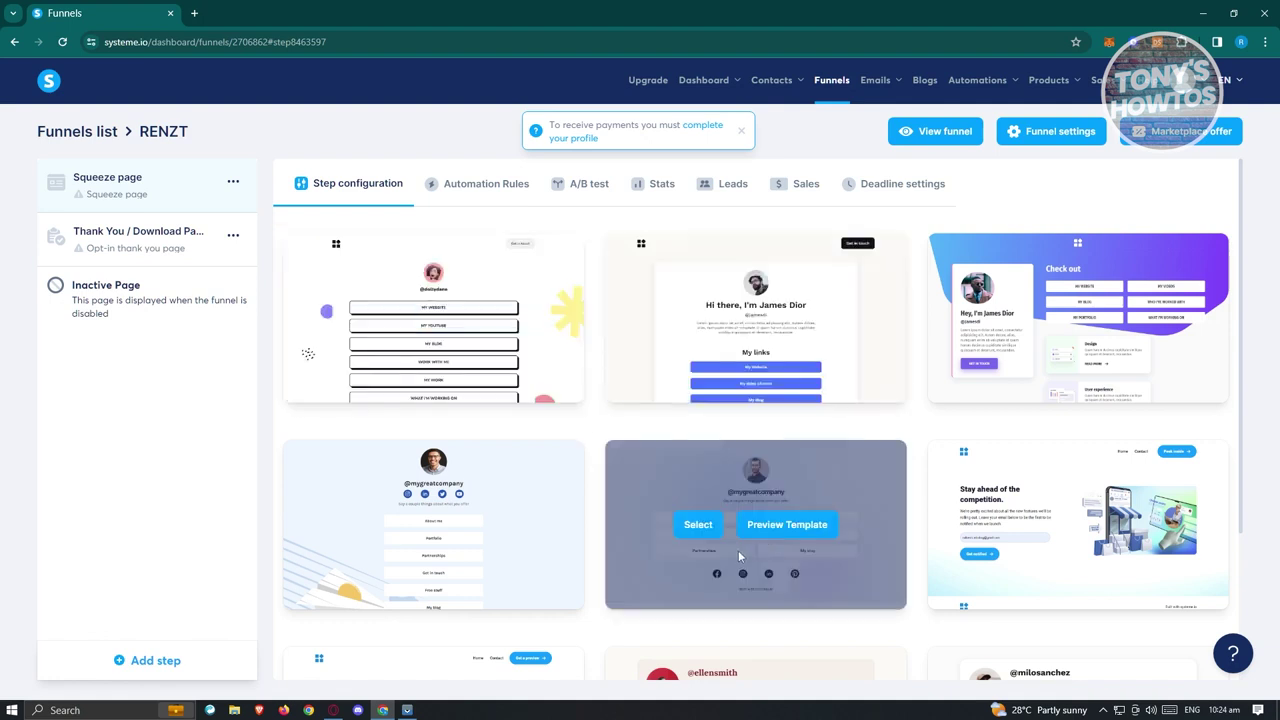
pyautogui.scroll(-3, 654, 485)
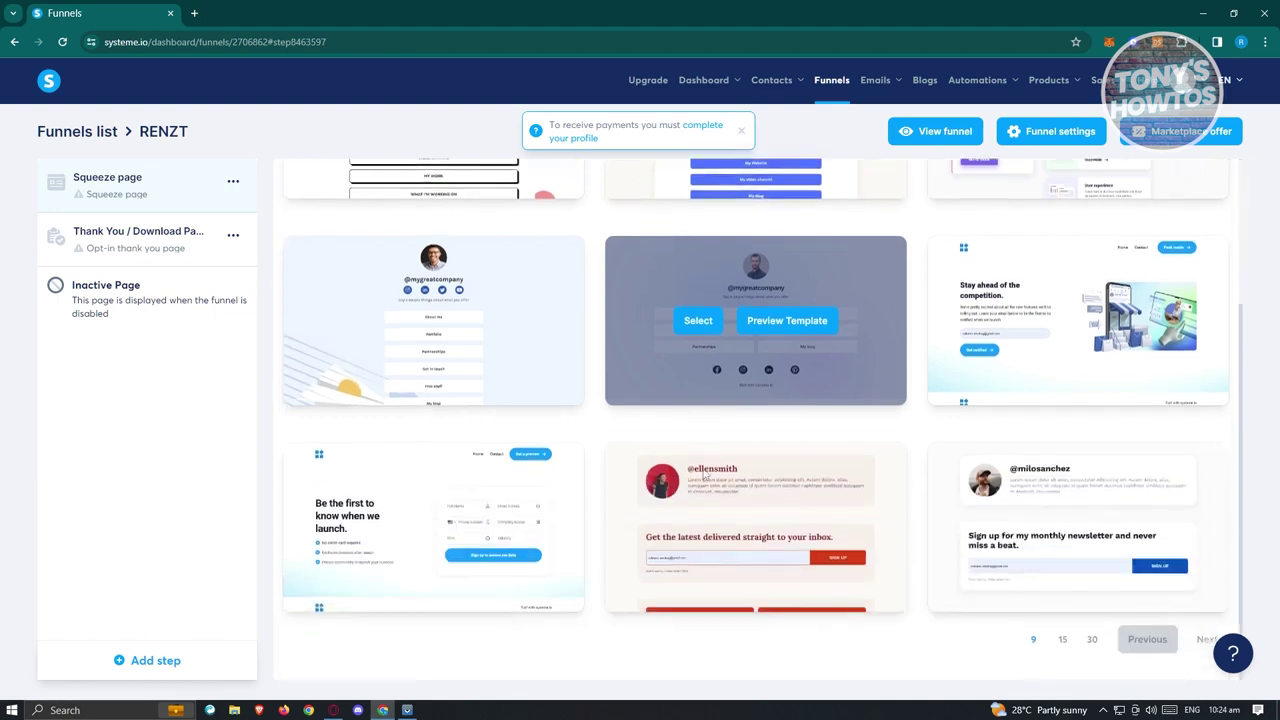
pyautogui.scroll(3, 575, 480)
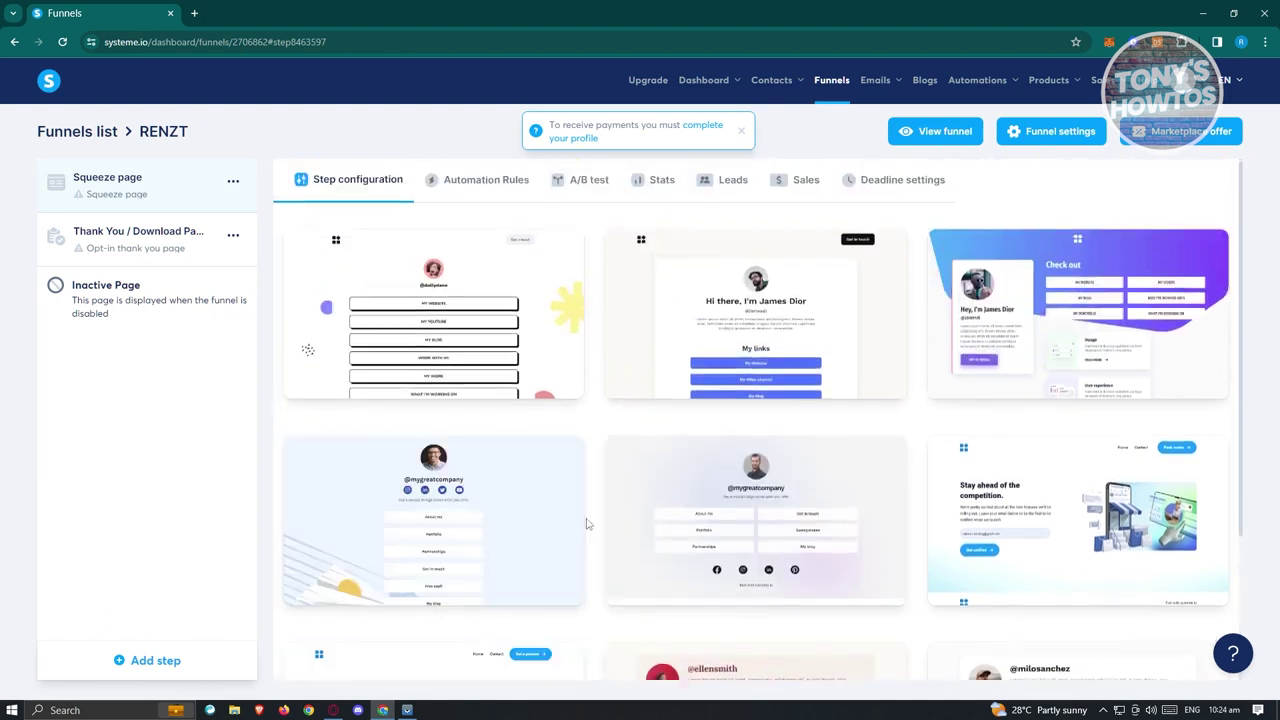
pyautogui.scroll(-1, 462, 516)
pyautogui.click(376, 456)
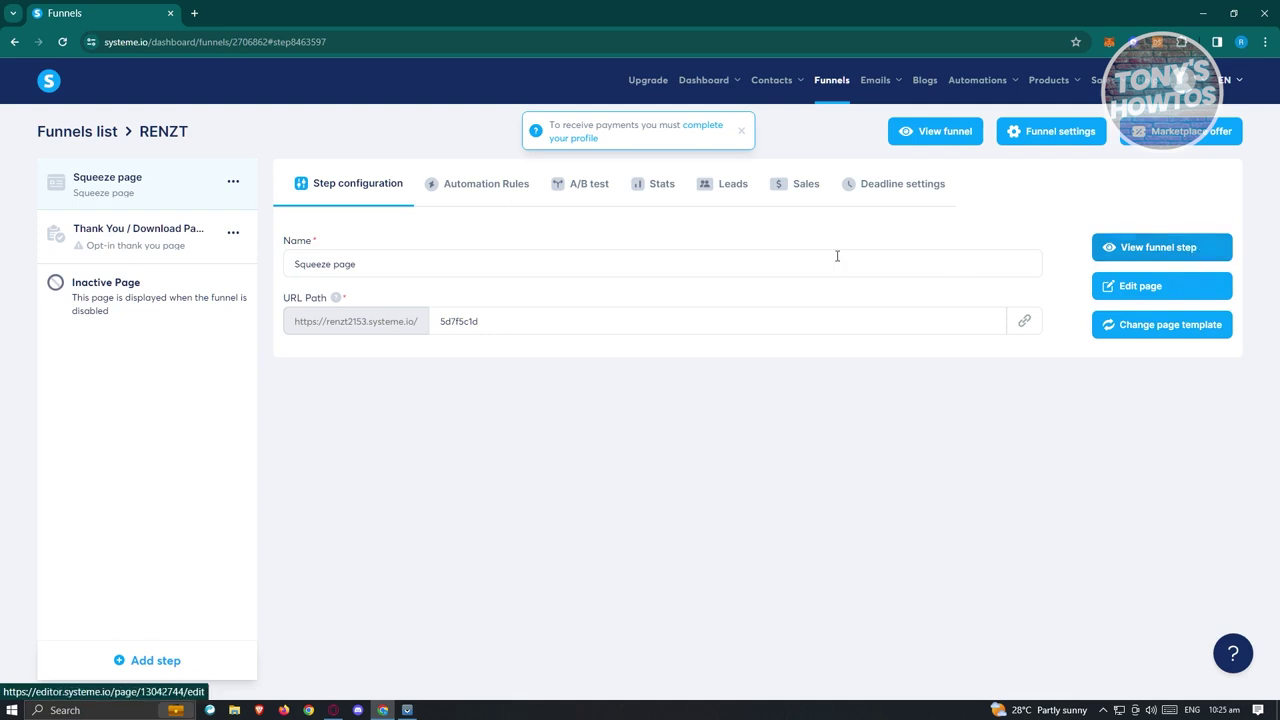
# - Look through the squeeze page's automation rules, A/B test, stats, leads, sales and deadline settings, and return to the step configuration
pyautogui.click(492, 192)
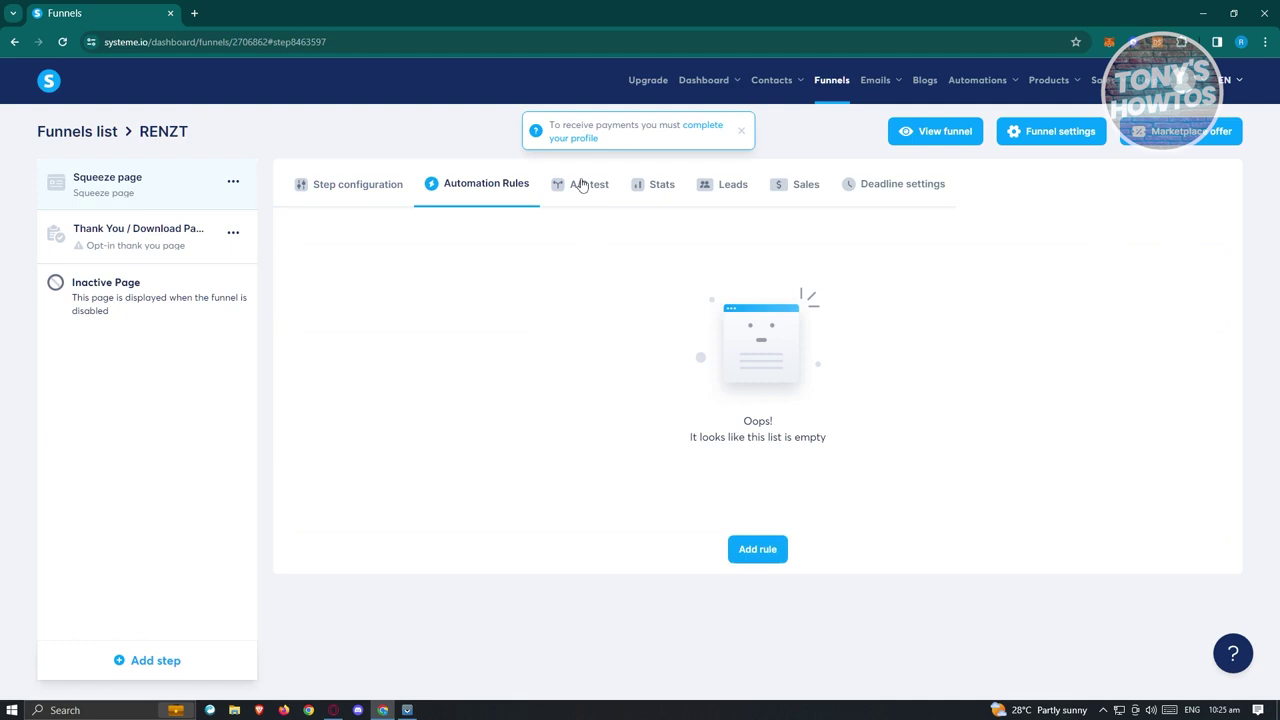
pyautogui.click(582, 186)
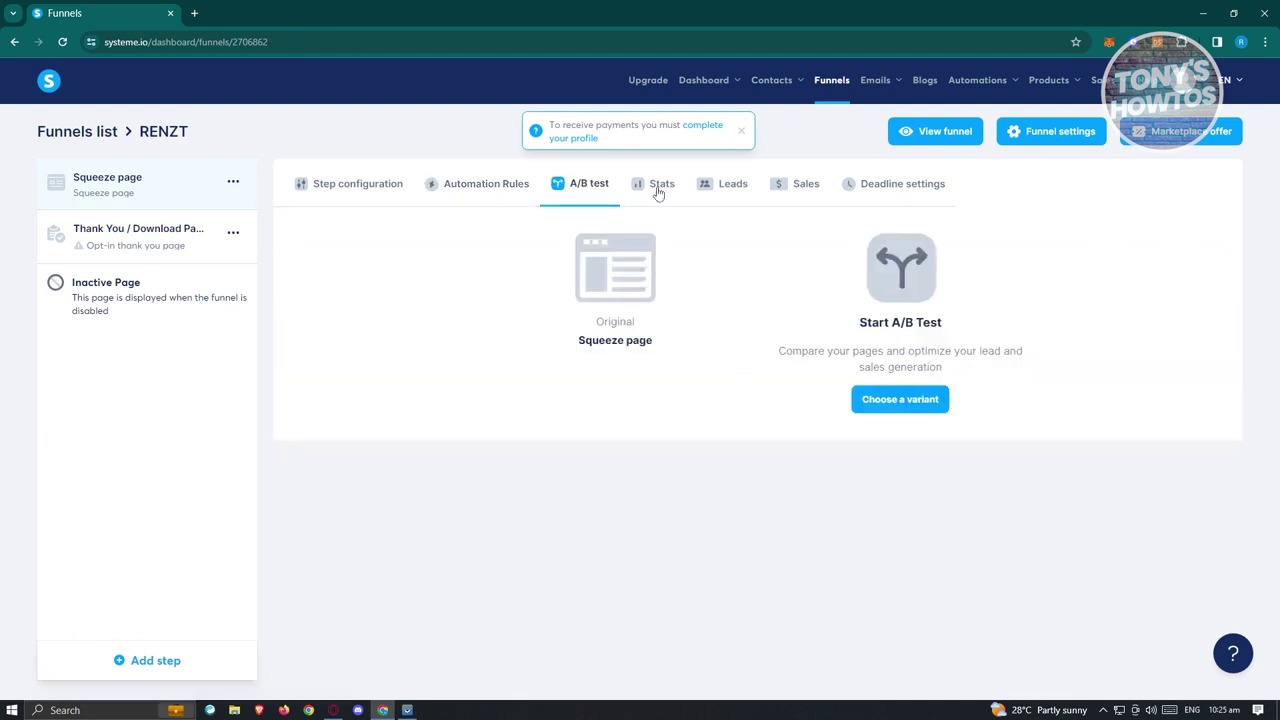
pyautogui.click(658, 190)
pyautogui.click(729, 200)
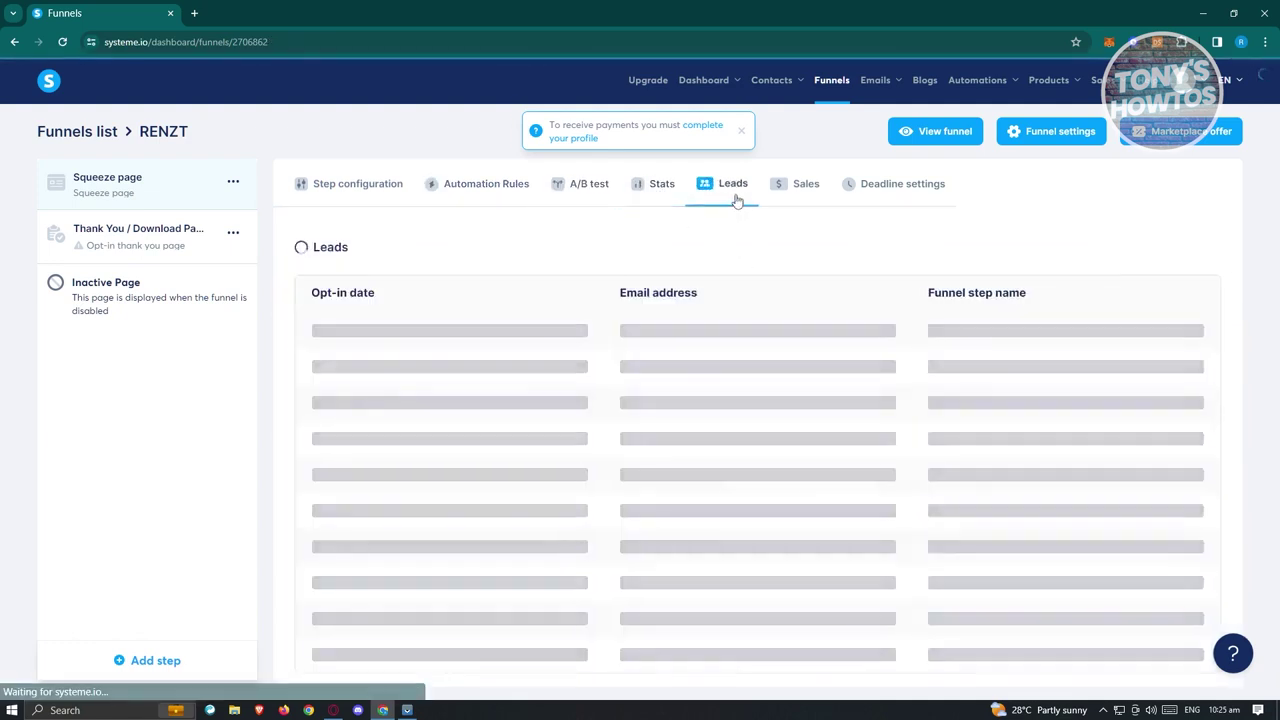
pyautogui.click(797, 196)
pyautogui.click(893, 201)
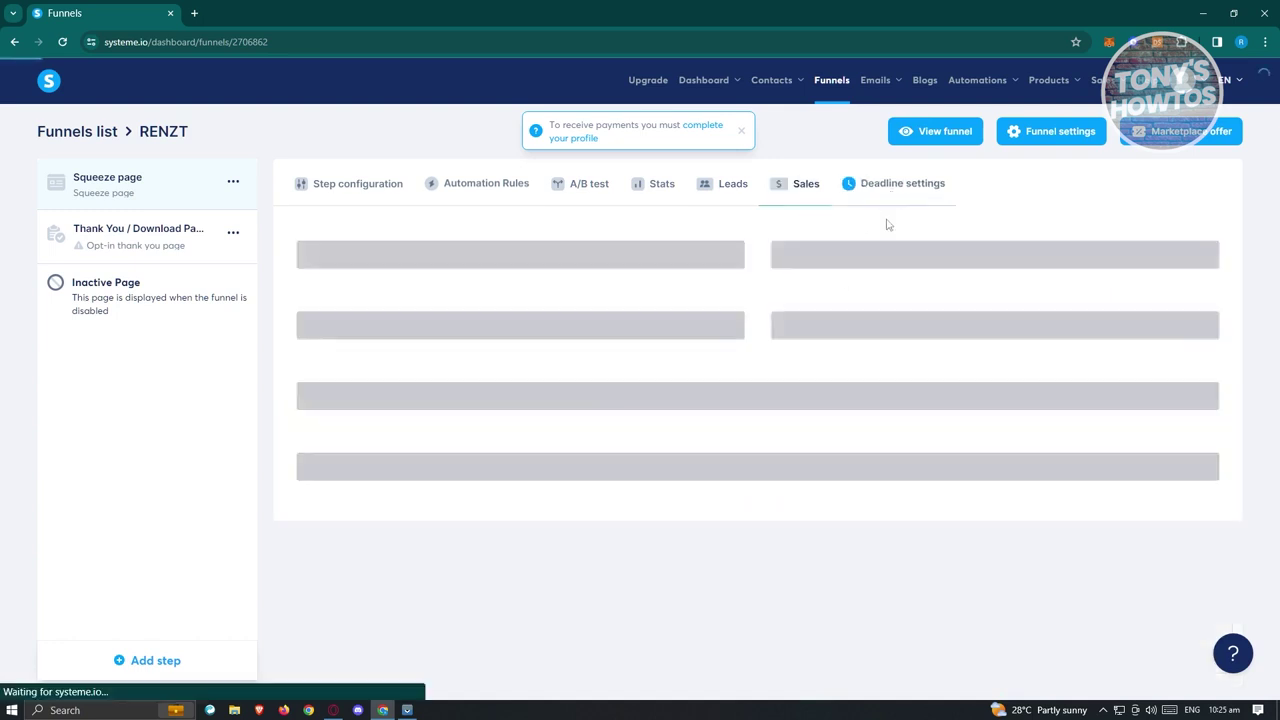
pyautogui.click(328, 186)
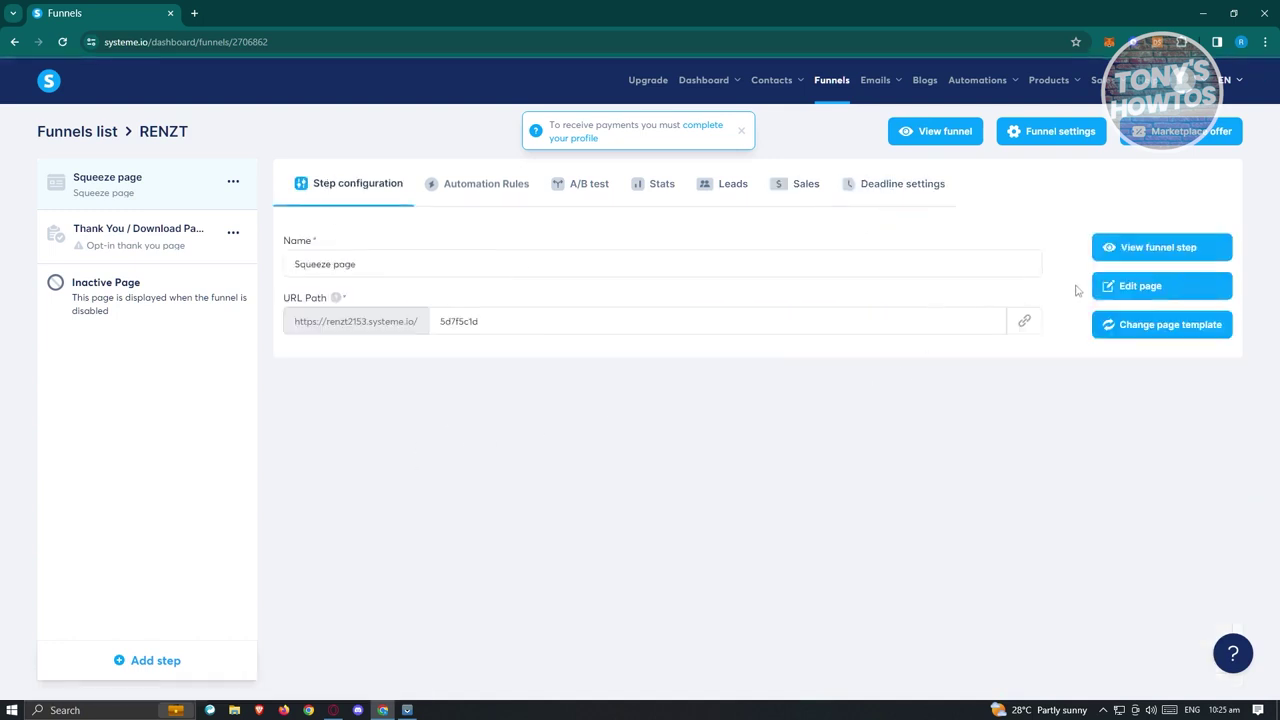
# - Open the squeeze page for editing, look through the available elements, and review the Portfolio button's settings
pyautogui.click(1123, 290)
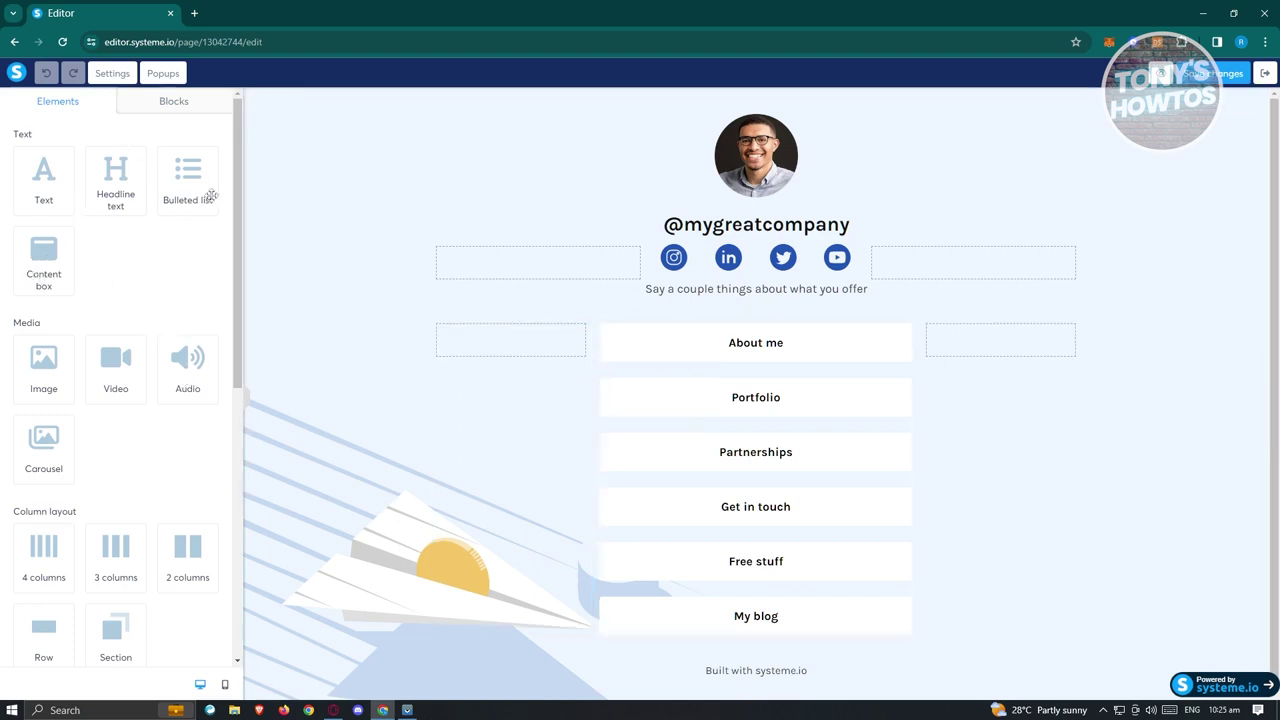
pyautogui.scroll(-5, 163, 300)
pyautogui.scroll(-1, 165, 303)
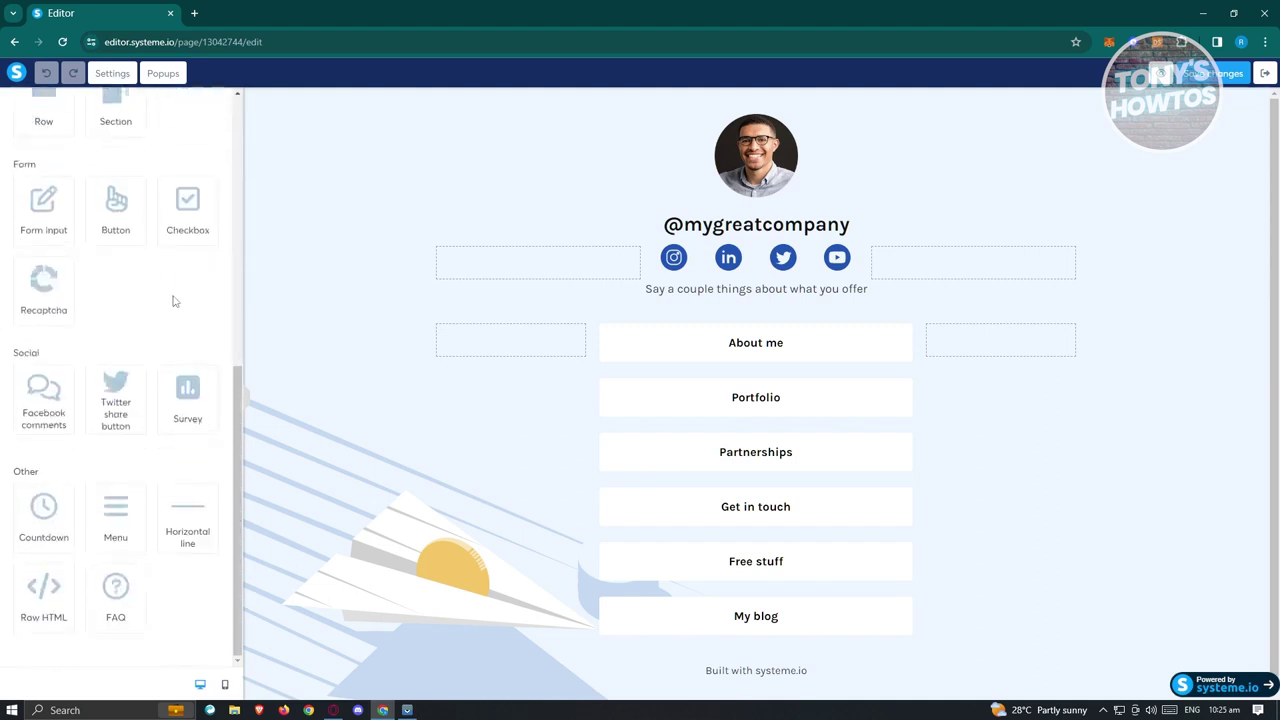
pyautogui.click(613, 413)
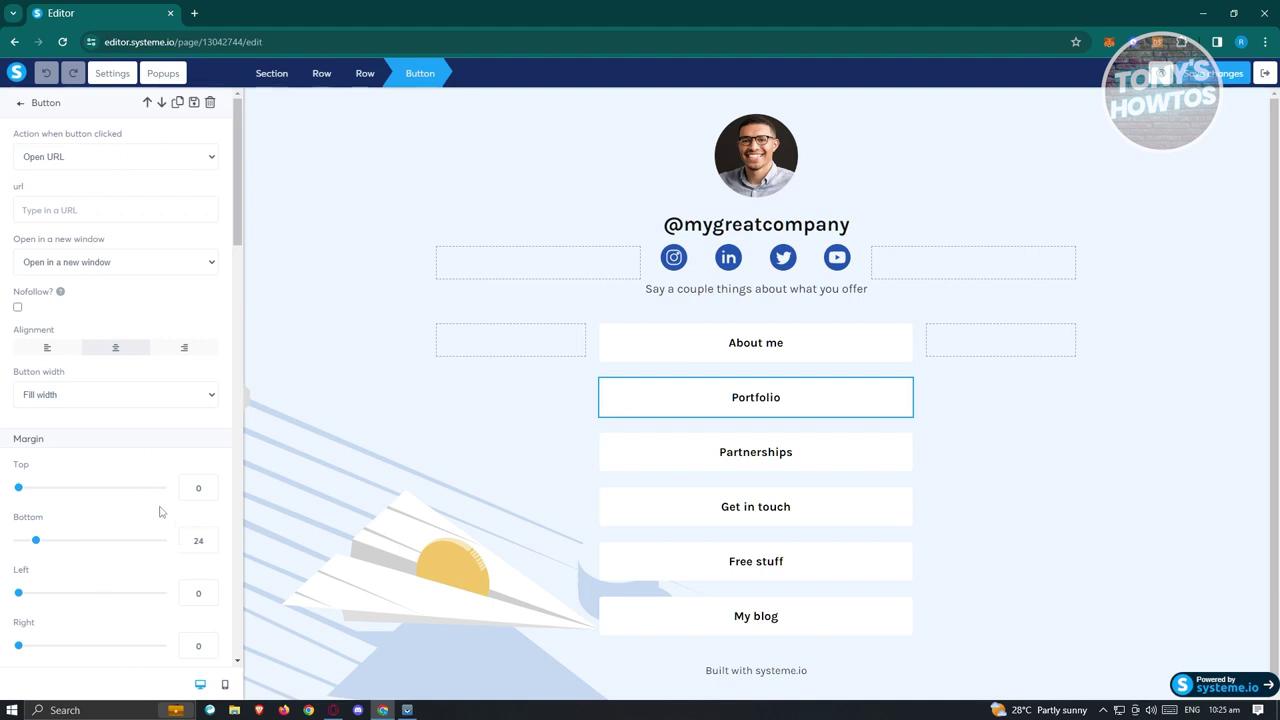
pyautogui.click(21, 104)
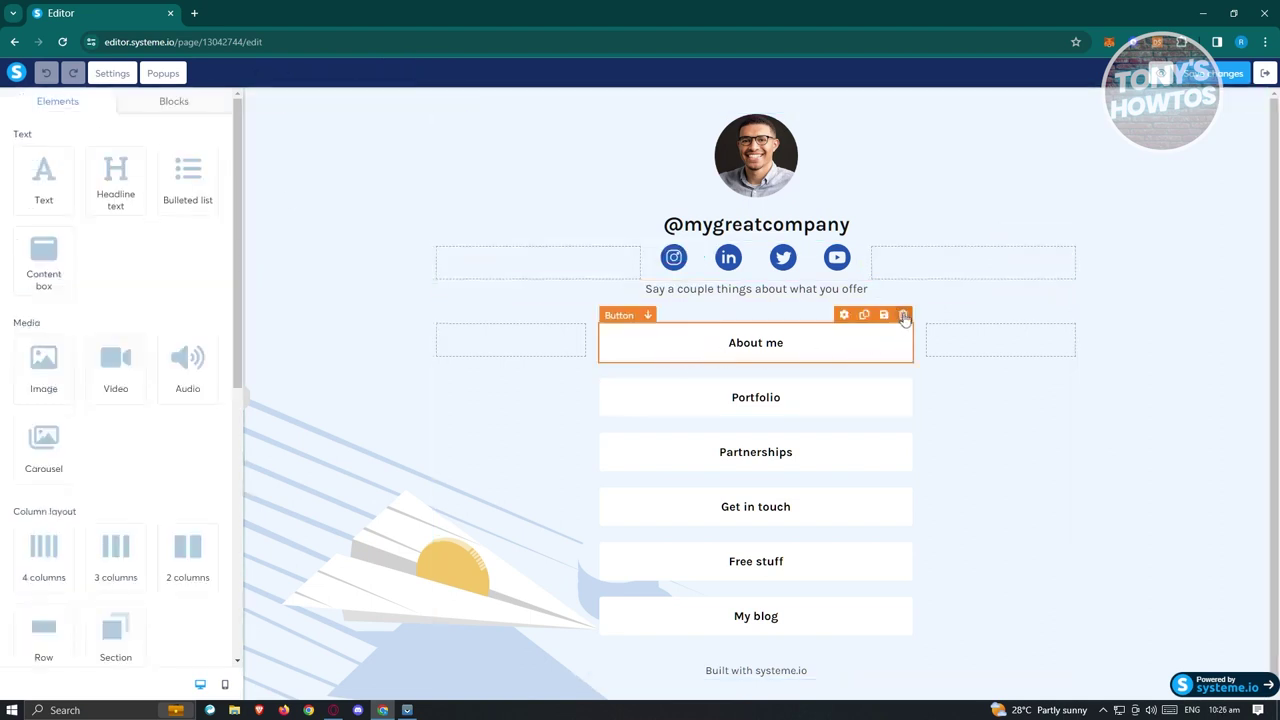
# - Add a text element between the About me and Portfolio buttons, save the page, and exit the editor
pyautogui.moveTo(48, 180); pyautogui.dragTo(856, 368)
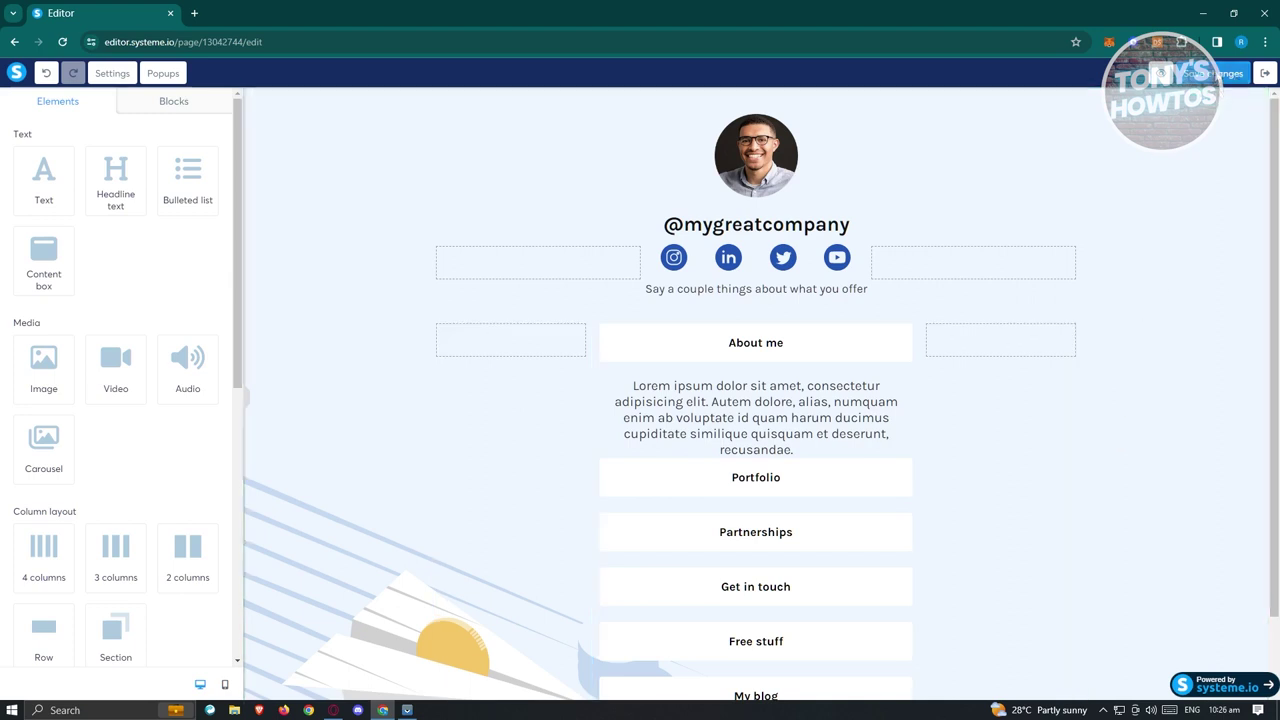
pyautogui.click(1215, 74)
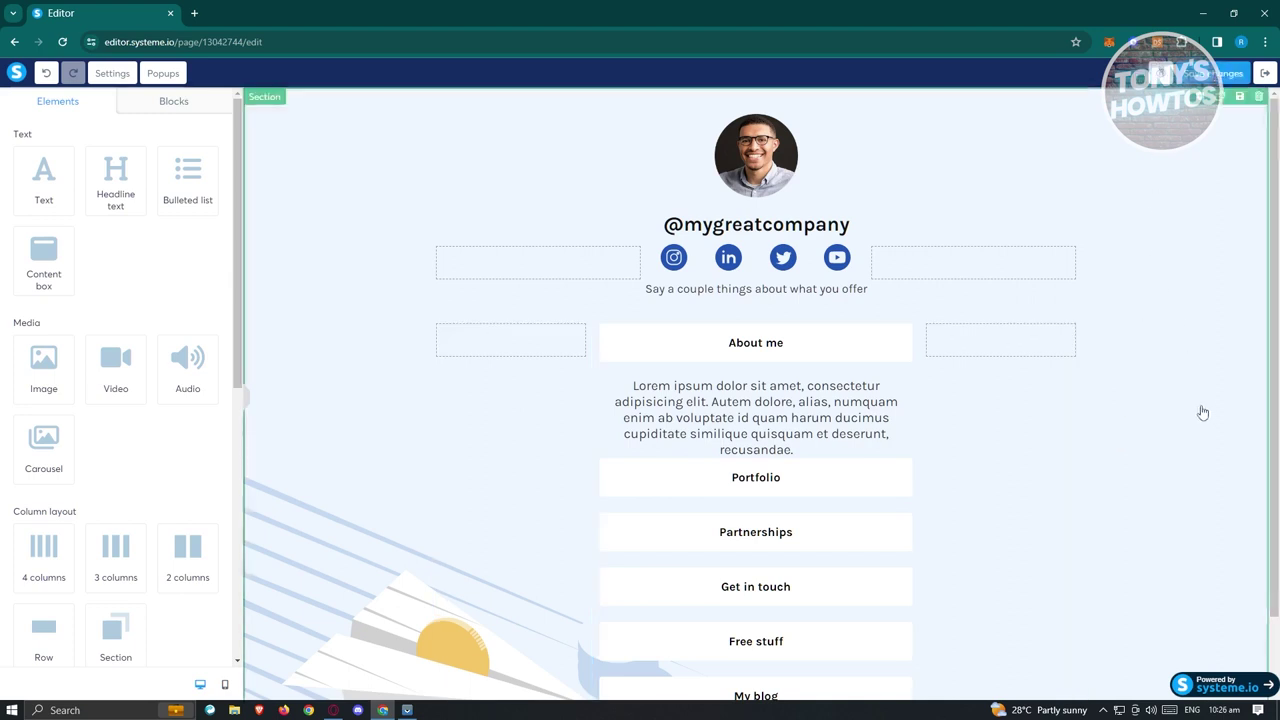
pyautogui.click(1265, 73)
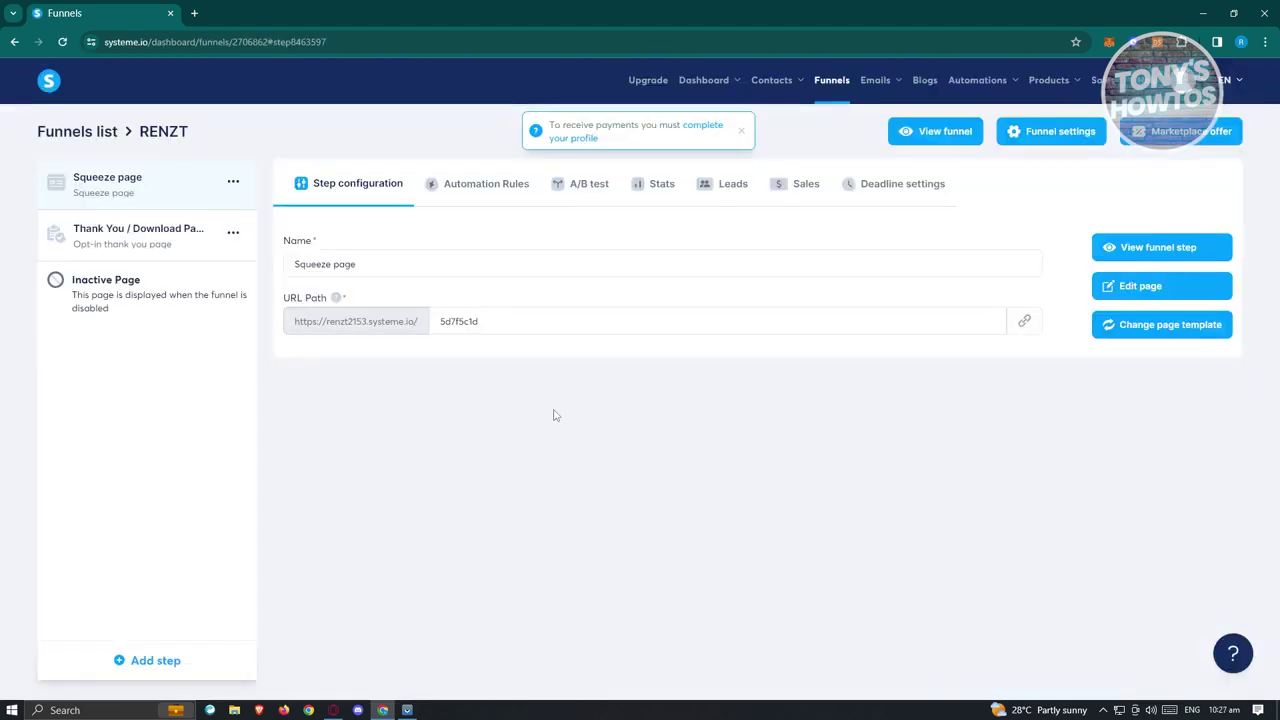
# - Look through the step types available for a new funnel step, and dismiss it without creating one
pyautogui.click(145, 662)
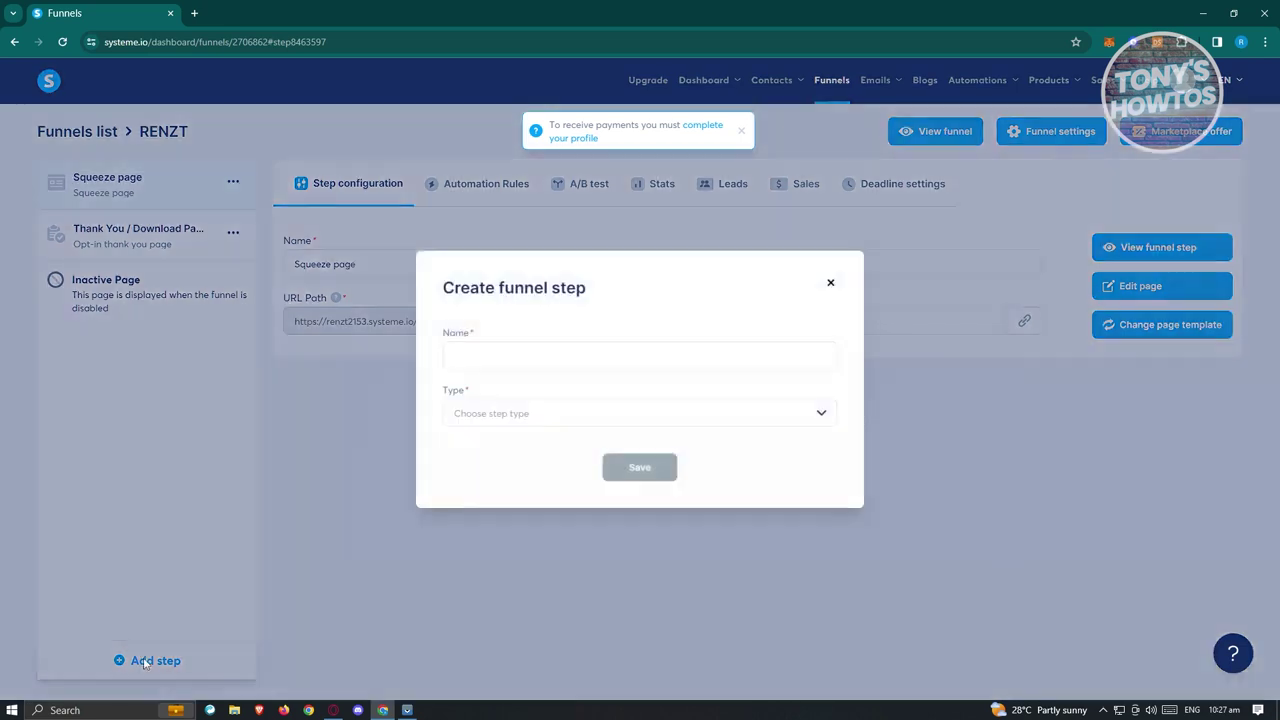
pyautogui.click(655, 354)
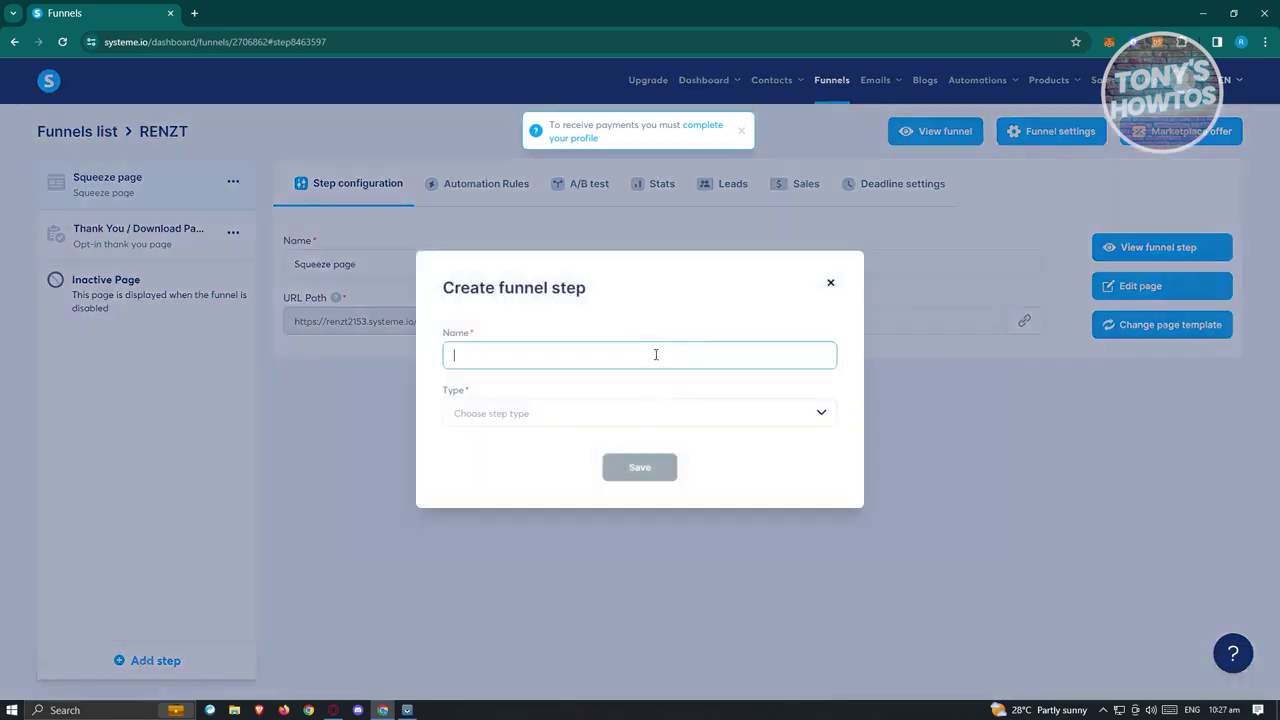
pyautogui.click(818, 413)
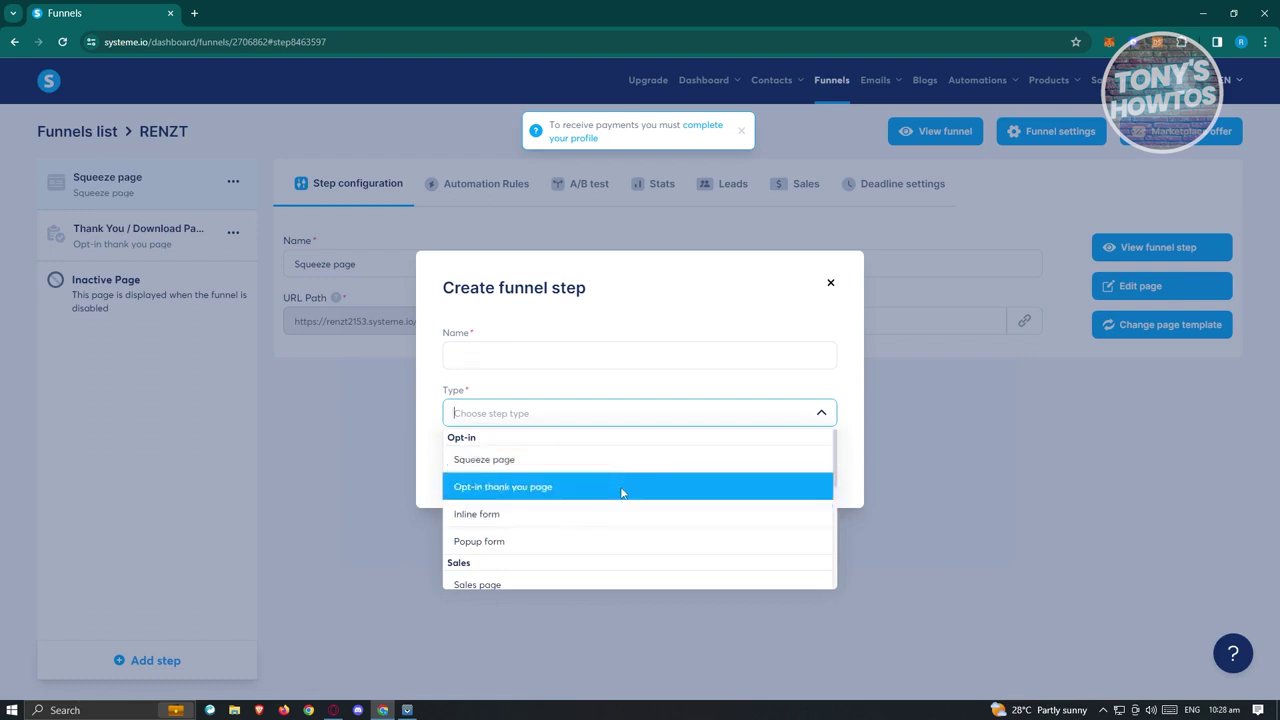
pyautogui.scroll(-2, 591, 517)
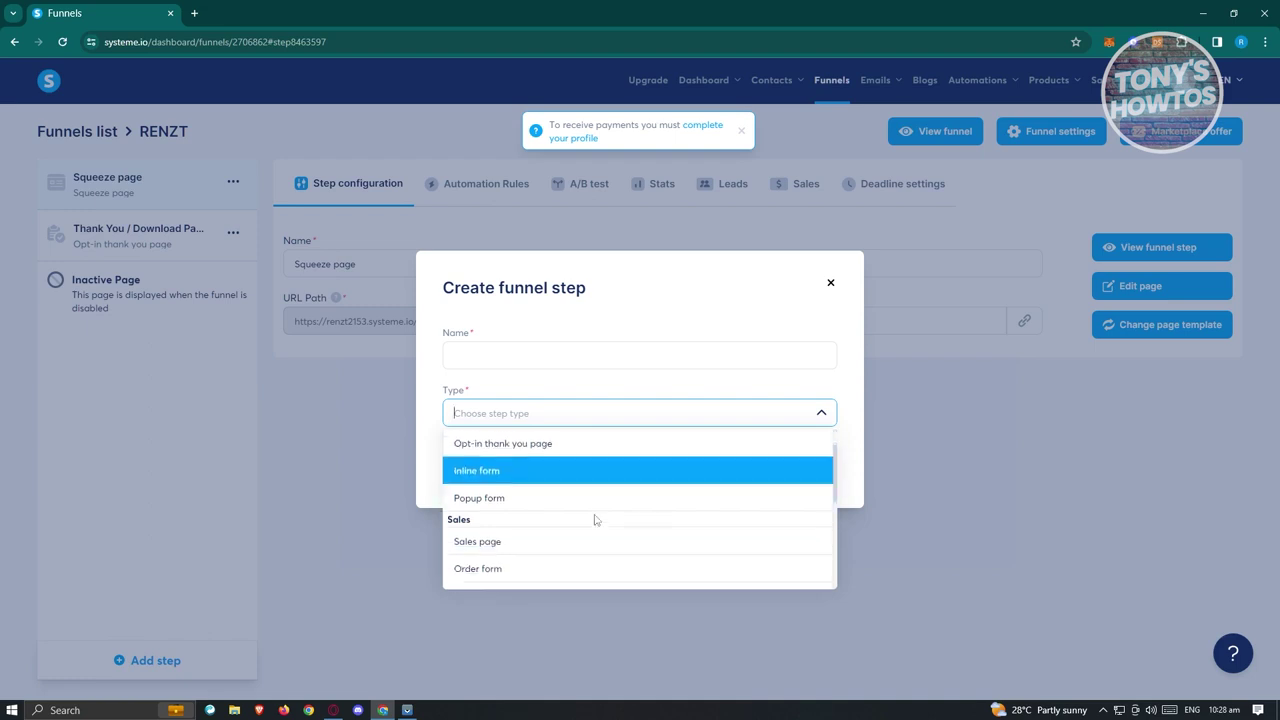
pyautogui.scroll(-5, 583, 517)
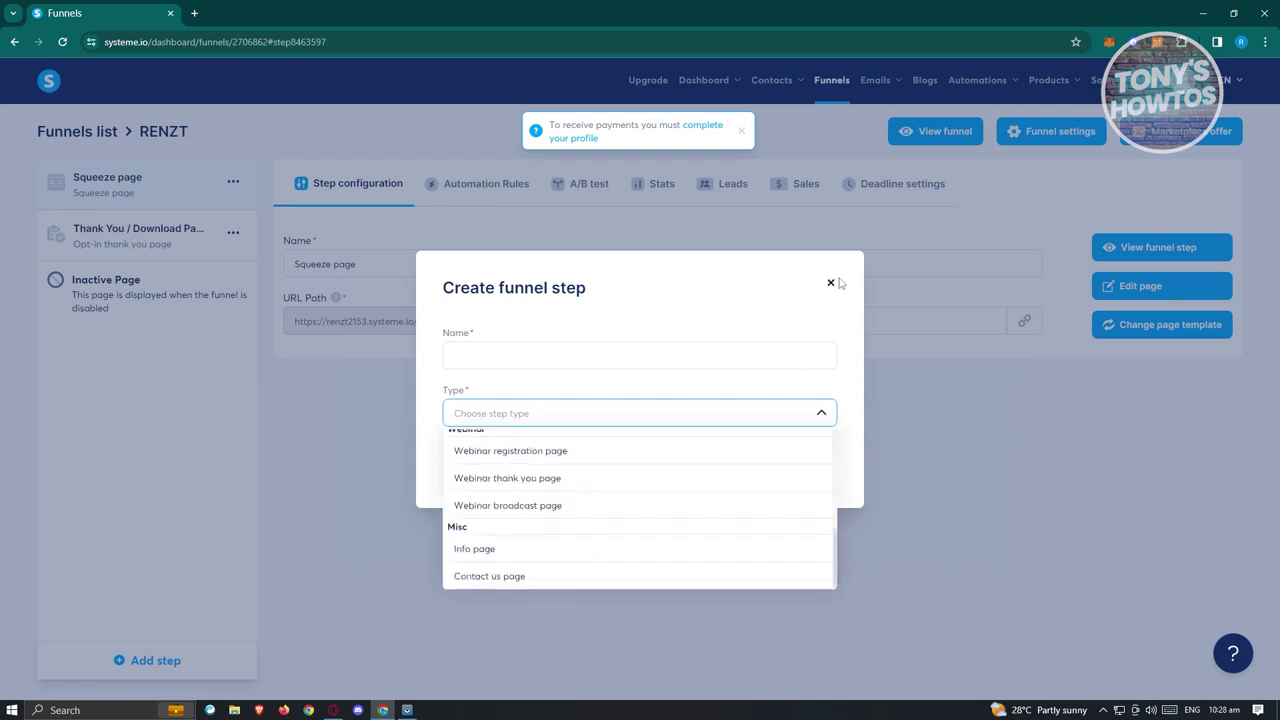
pyautogui.click(830, 283)
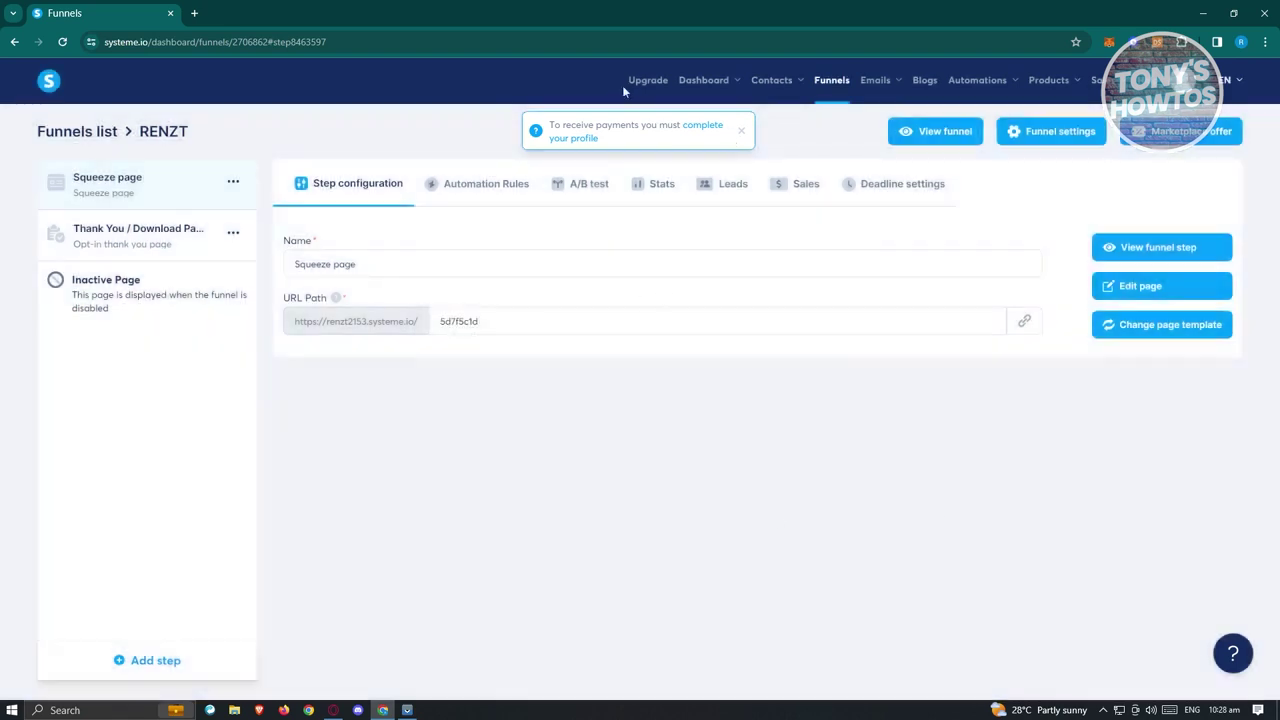
# - View the options of the Contacts section
pyautogui.moveTo(790, 88)
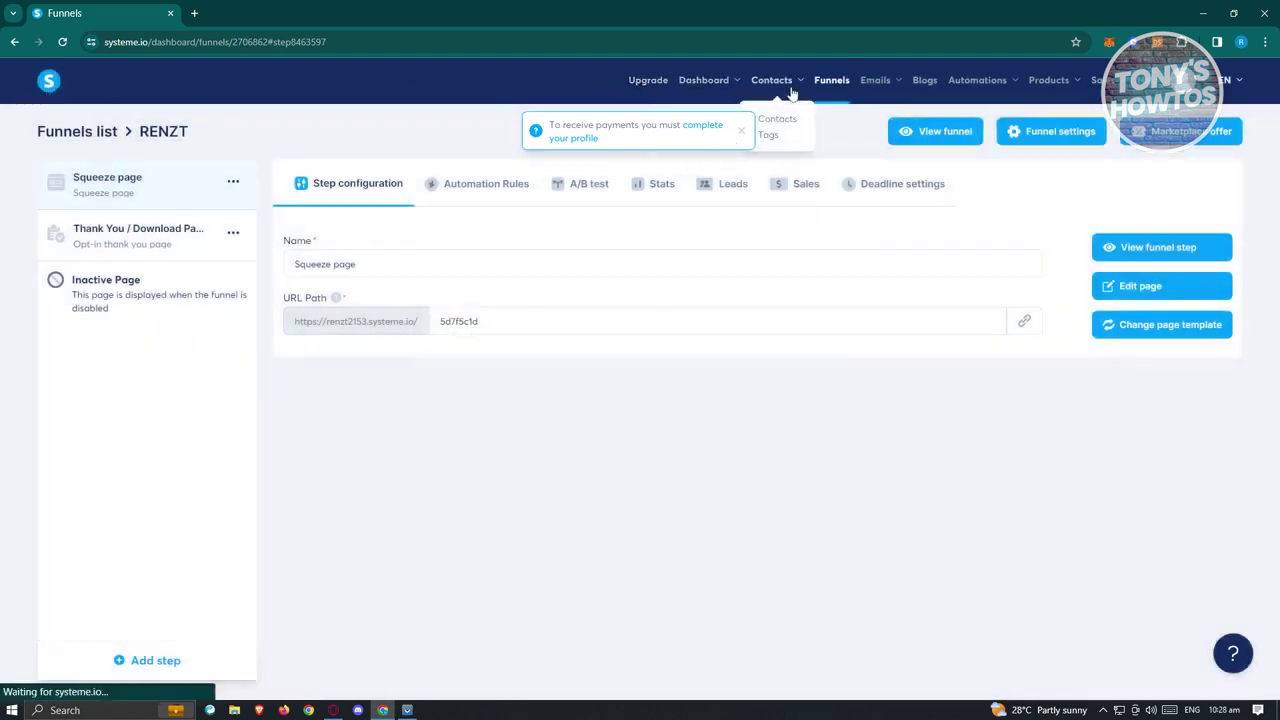